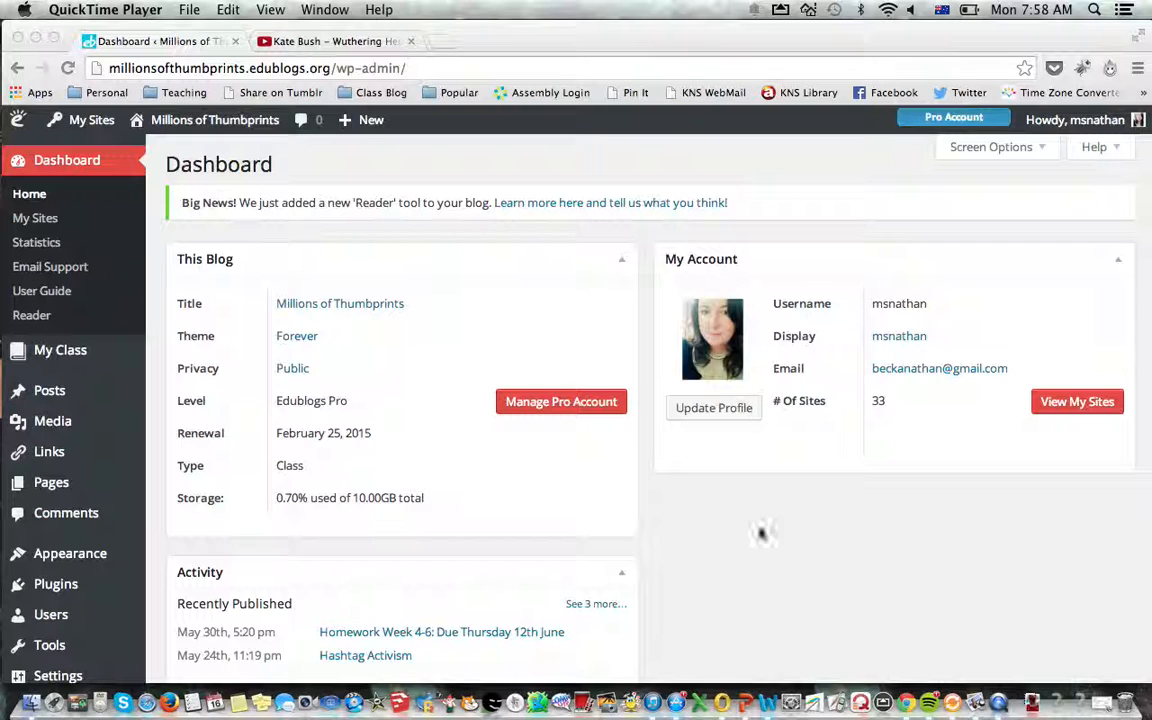
Step: Create a new blog post titled "Video Test" with the body text "Hello" and show its HTML source
{"action": "left_click", "coordinate": [49, 396]}
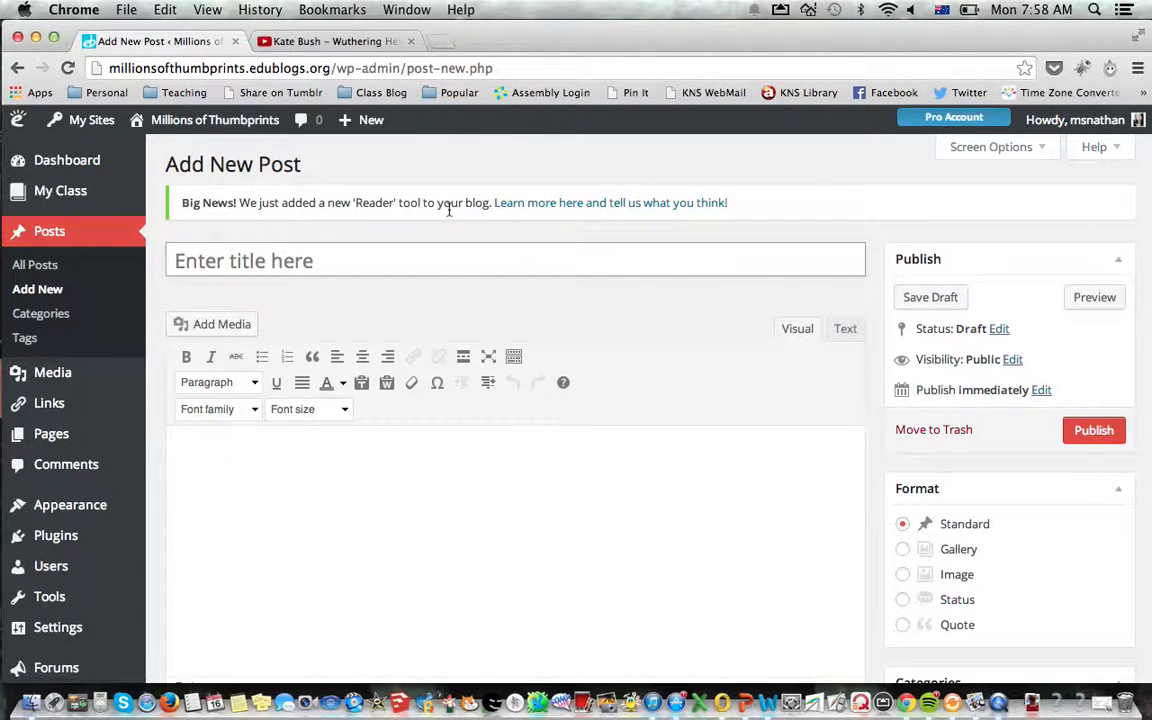
{"action": "type", "text": "Video Test"}
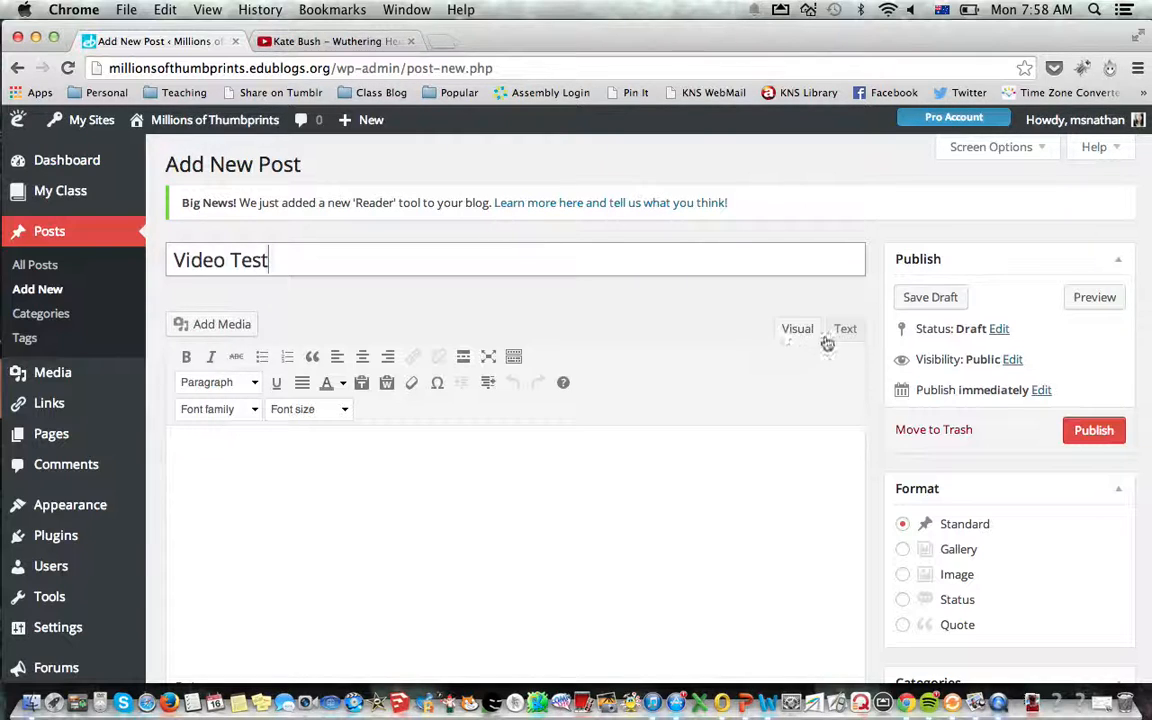
{"action": "left_click", "coordinate": [679, 482]}
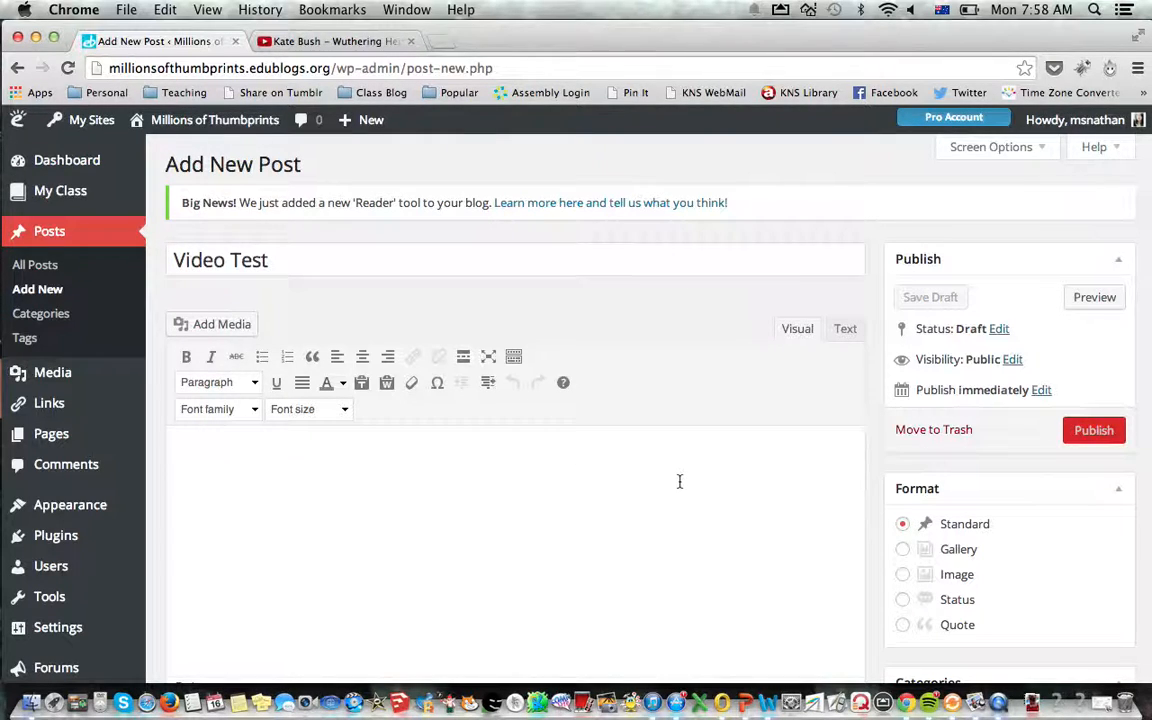
{"action": "type", "text": "He"}
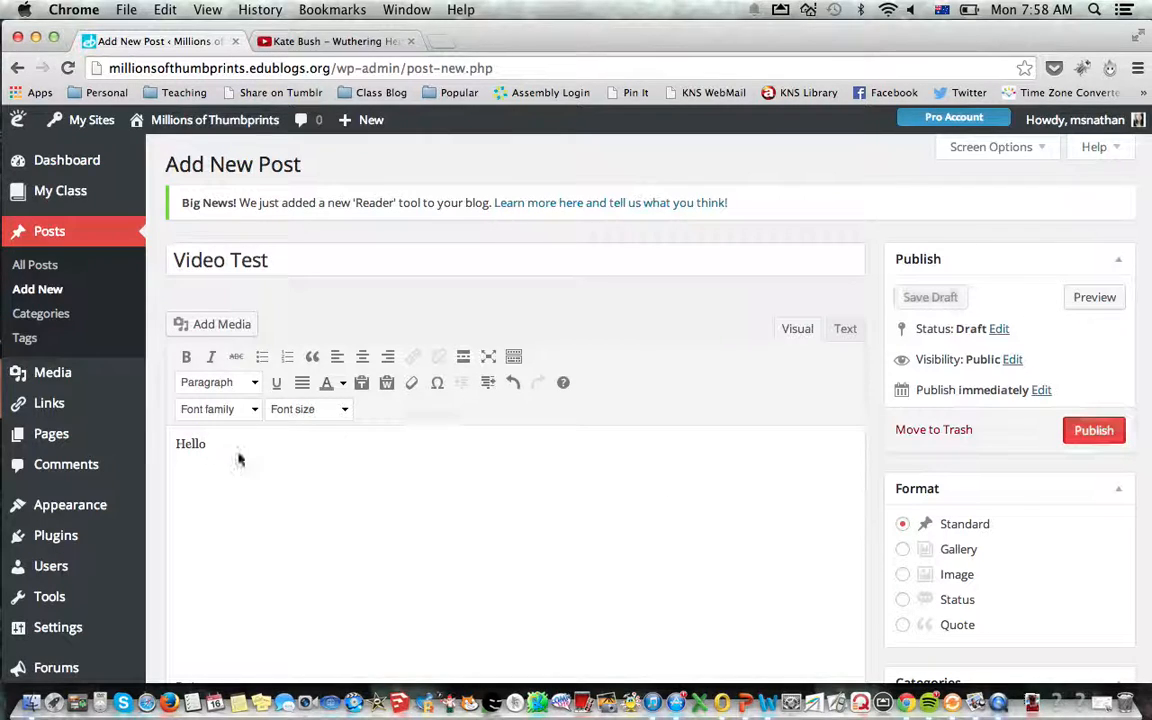
{"action": "type", "text": "llo"}
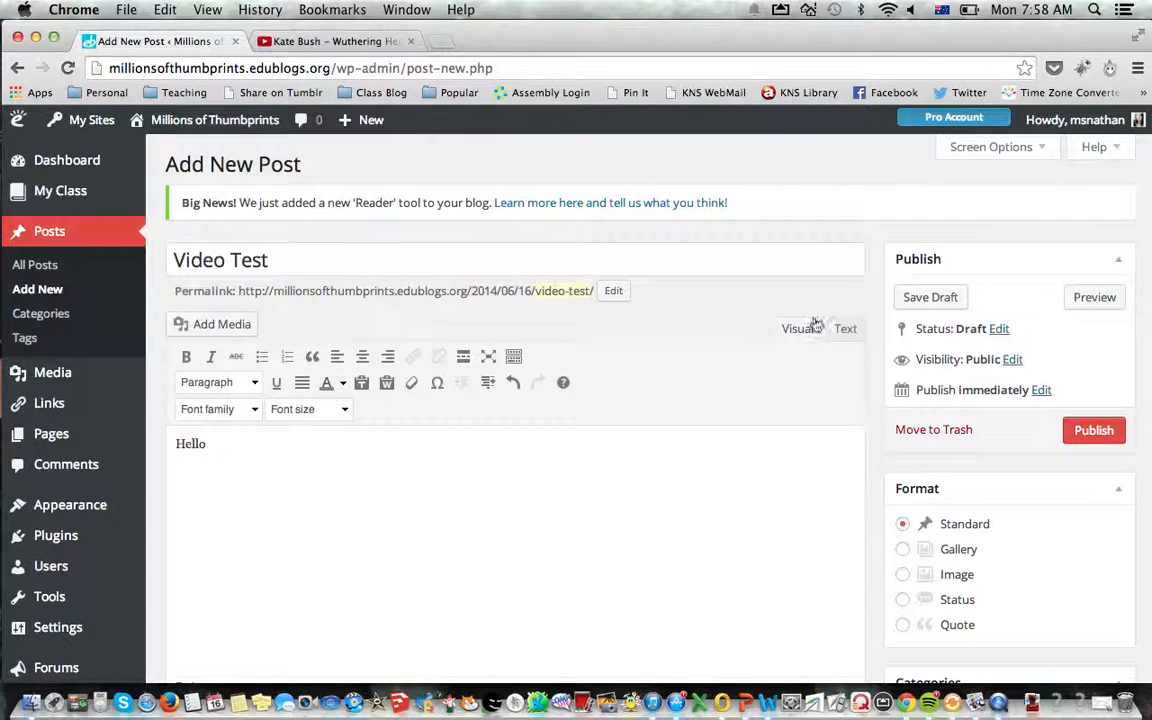
{"action": "left_click", "coordinate": [845, 329]}
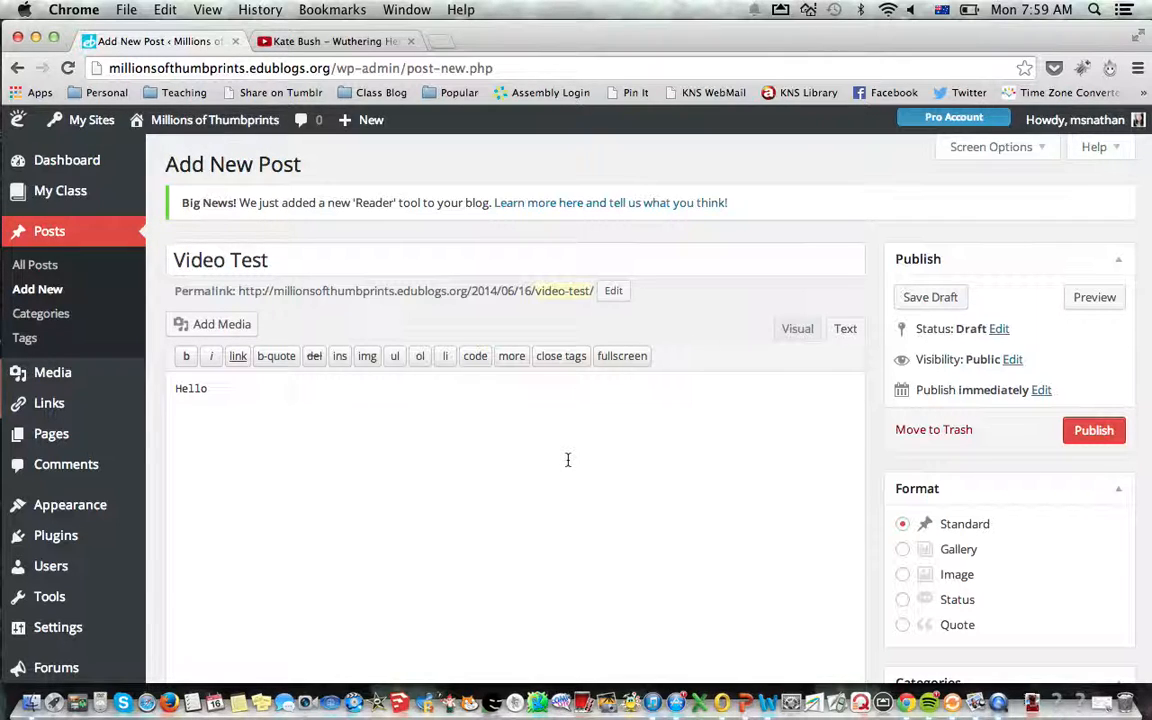
Step: Leave the new post and open the existing post "Homework Week 4-6: Due Thursday 12th June" for editing
{"action": "left_click", "coordinate": [63, 272]}
{"action": "left_click", "coordinate": [672, 273]}
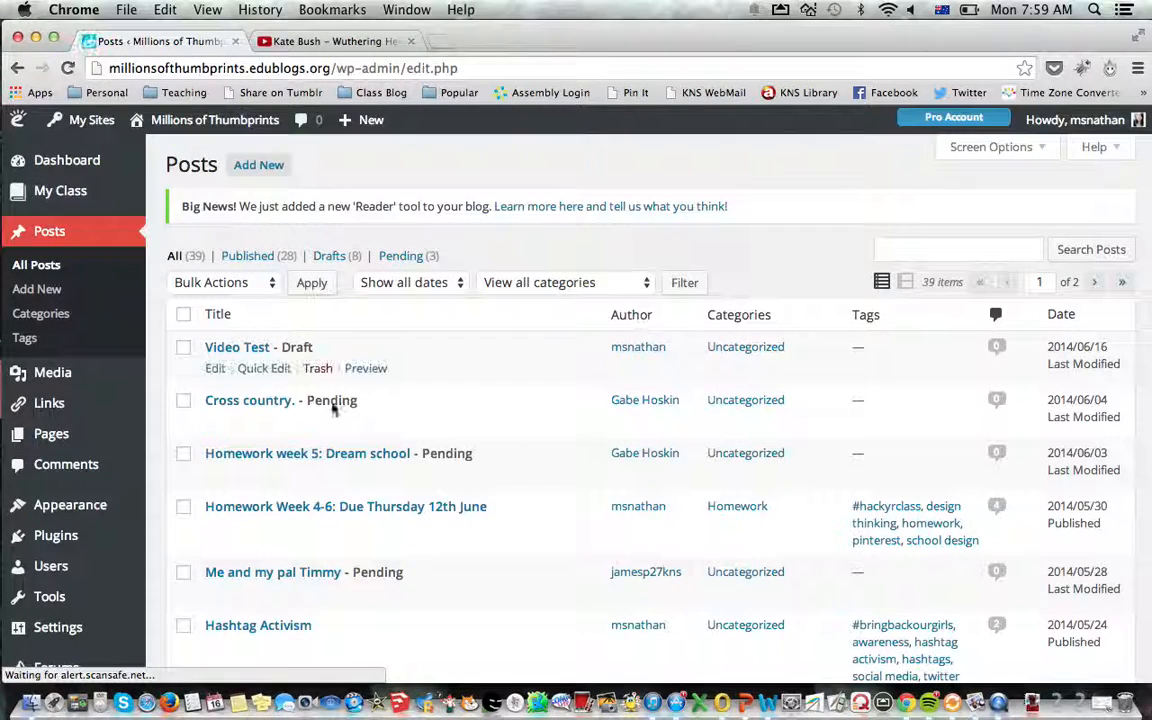
{"action": "scroll", "coordinate": [235, 495], "scroll_direction": "down", "scroll_amount": 3}
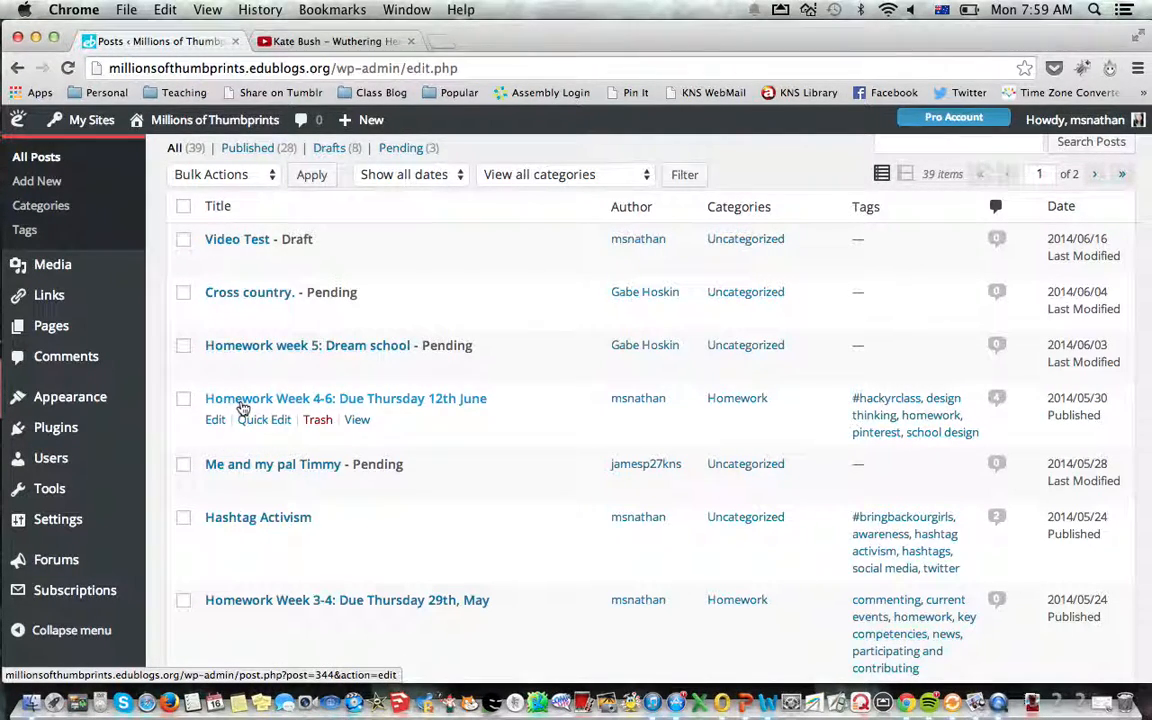
{"action": "left_click", "coordinate": [215, 420]}
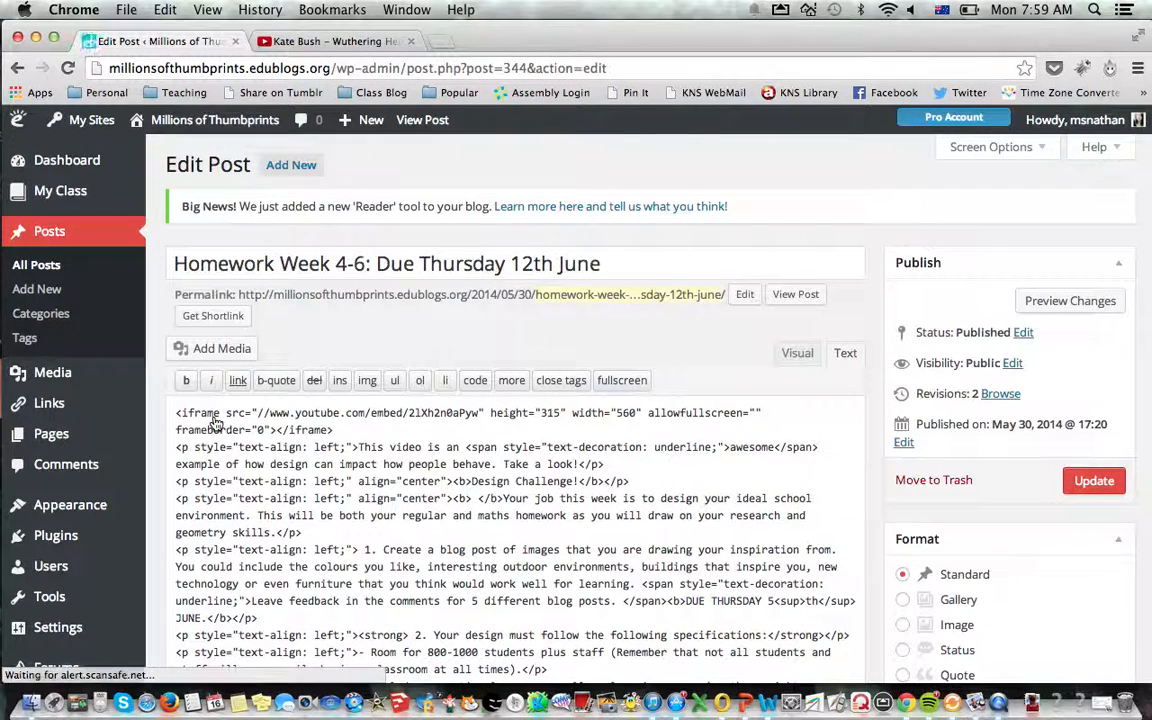
Step: Compare the visual and HTML versions of the homework post, examining how the embedded video appears in each
{"action": "left_click", "coordinate": [800, 355]}
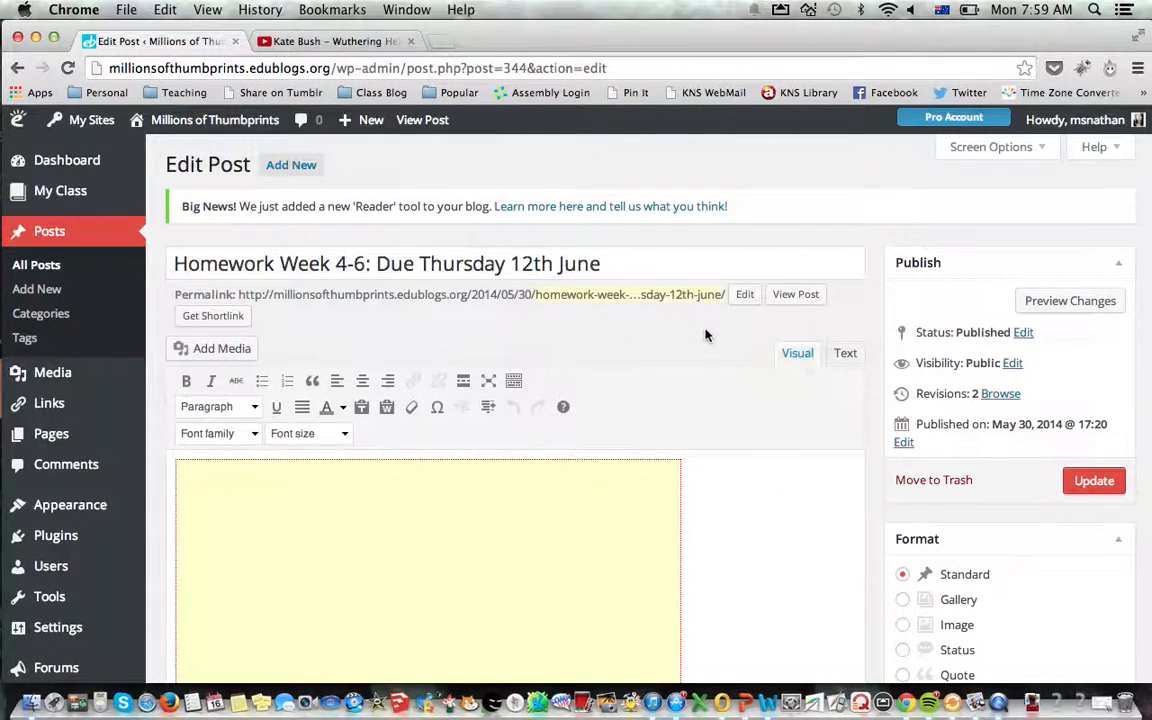
{"action": "scroll", "coordinate": [674, 525], "scroll_direction": "down", "scroll_amount": 3}
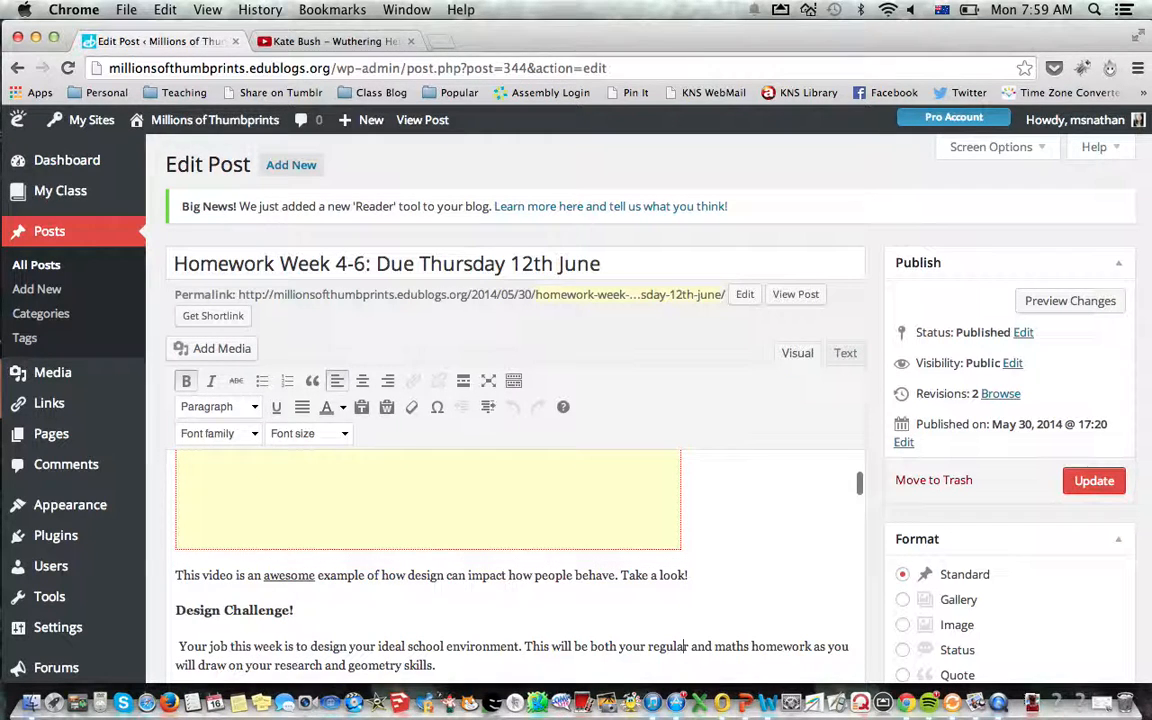
{"action": "scroll", "coordinate": [510, 450], "scroll_direction": "down", "scroll_amount": 5}
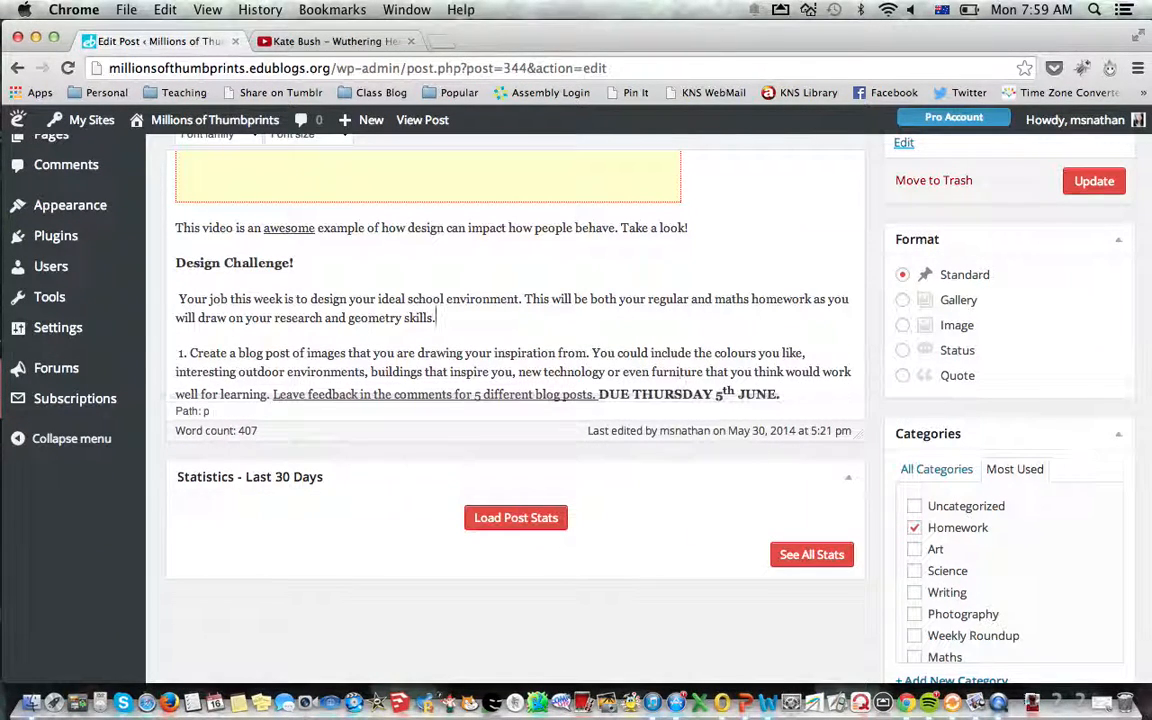
{"action": "scroll", "coordinate": [840, 330], "scroll_direction": "up", "scroll_amount": 2}
{"action": "scroll", "coordinate": [760, 215], "scroll_direction": "up", "scroll_amount": 2}
{"action": "left_click", "coordinate": [845, 233]}
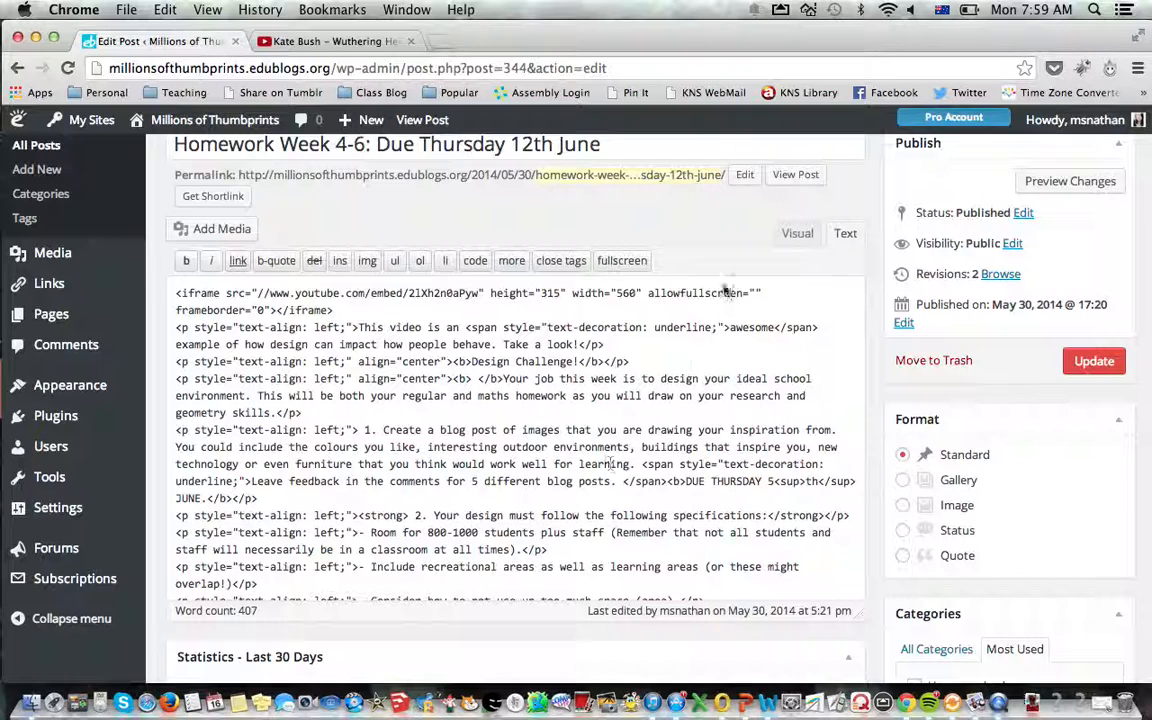
{"action": "left_click", "coordinate": [793, 235]}
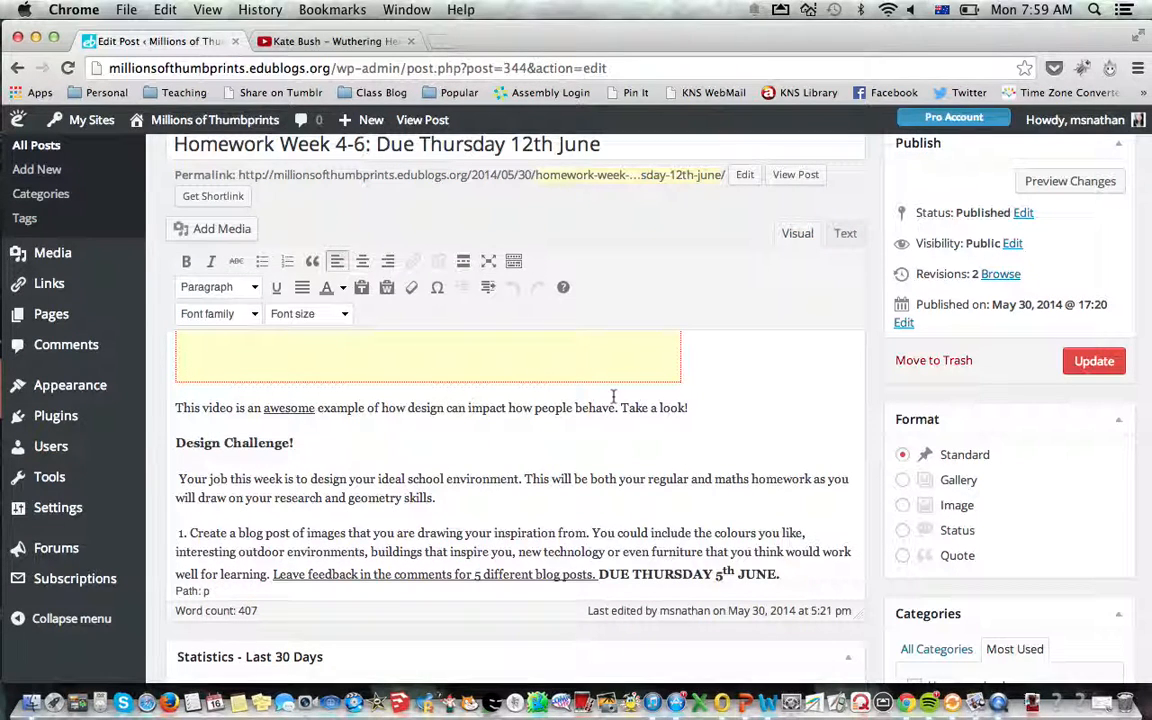
Step: Create another new post titled "Video Test Post" with the body text "Initial writing/typing up here."
{"action": "left_click", "coordinate": [36, 169]}
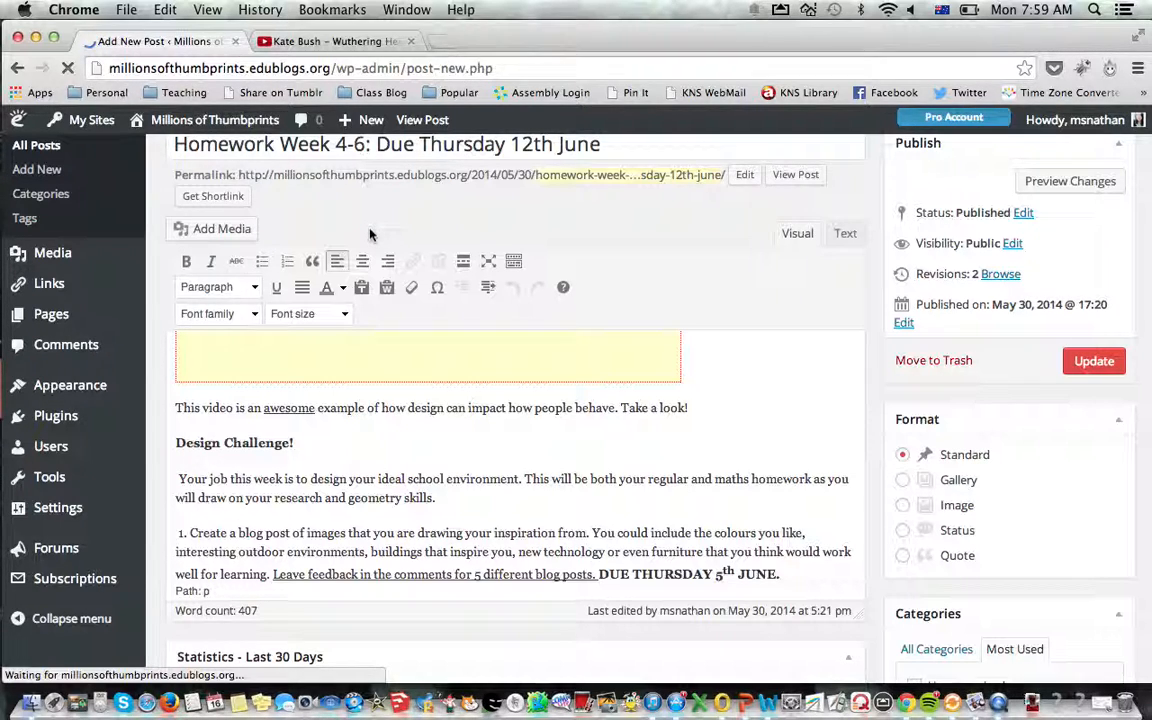
{"action": "type", "text": "Vi"}
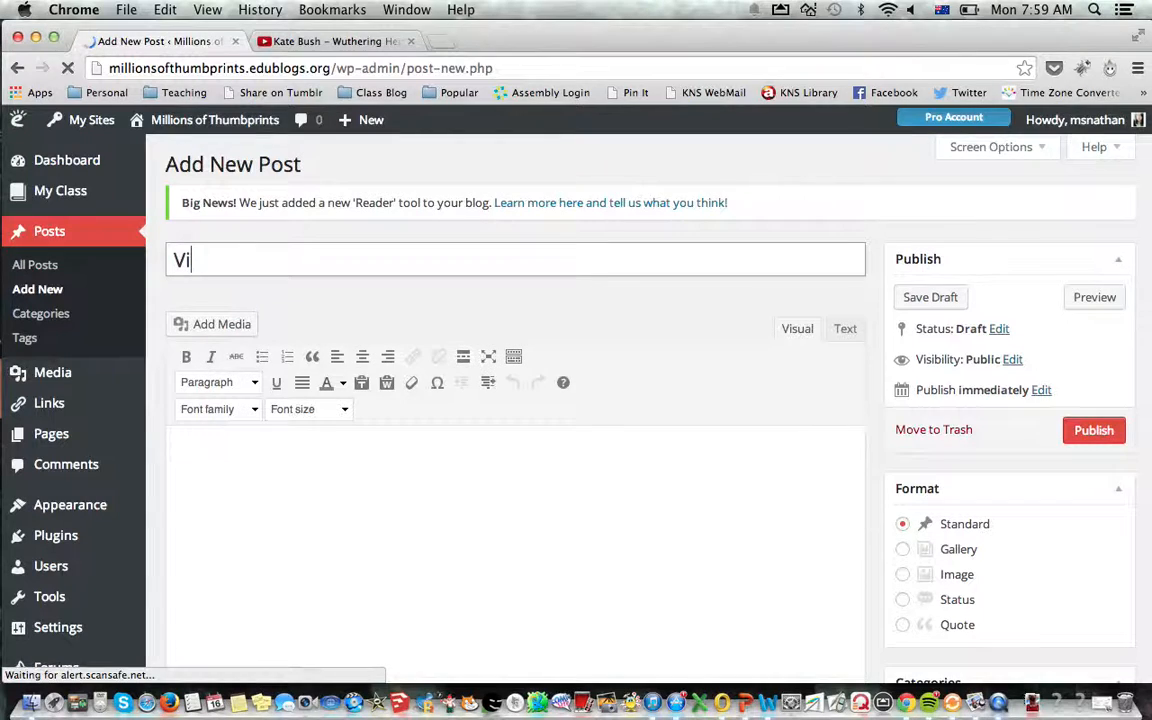
{"action": "type", "text": "deo Test Post"}
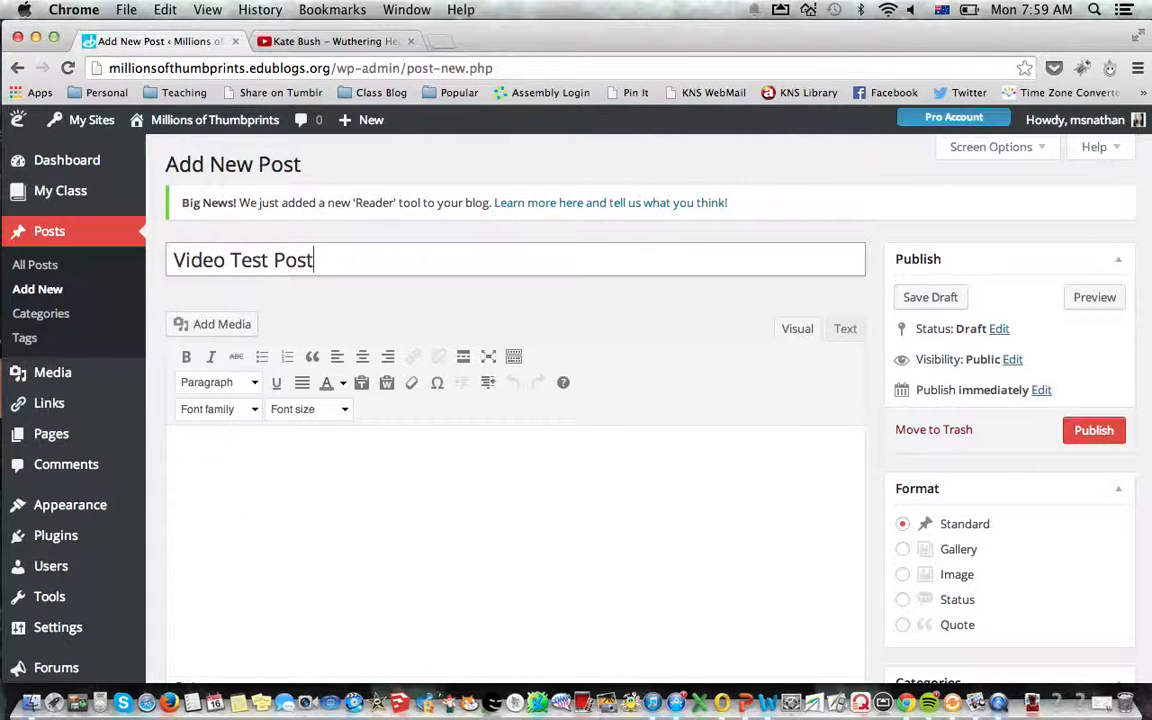
{"action": "left_click", "coordinate": [753, 506]}
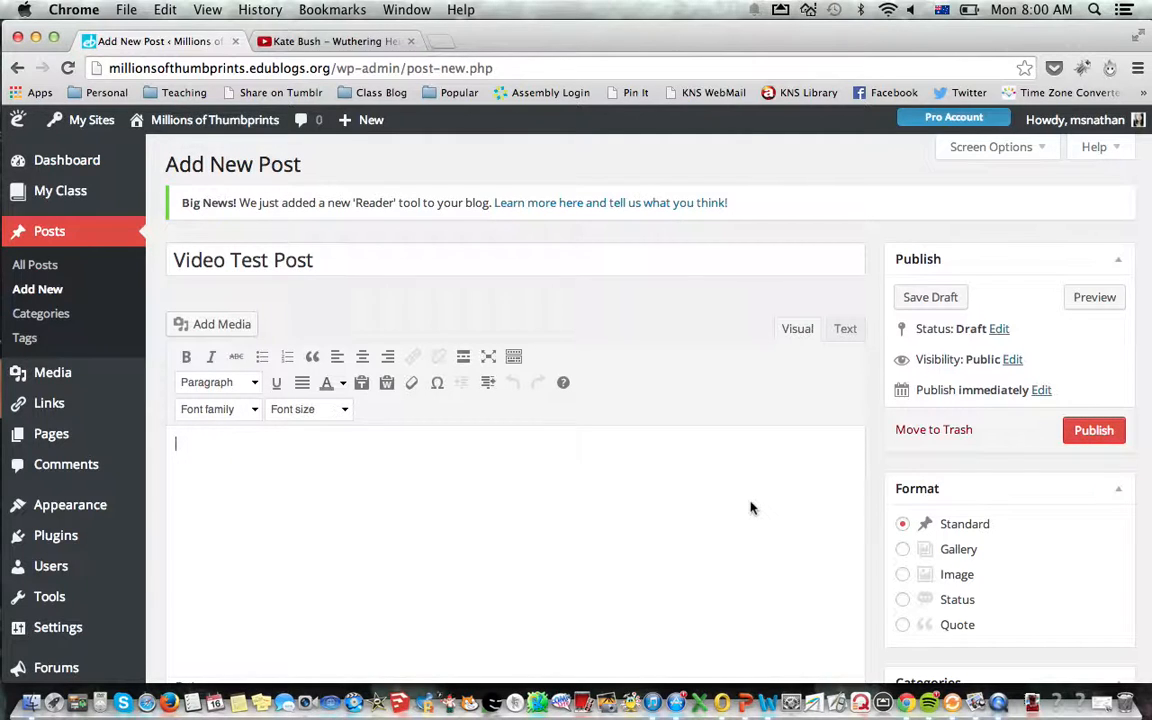
{"action": "type", "text": "Initial writing/typing up here."}
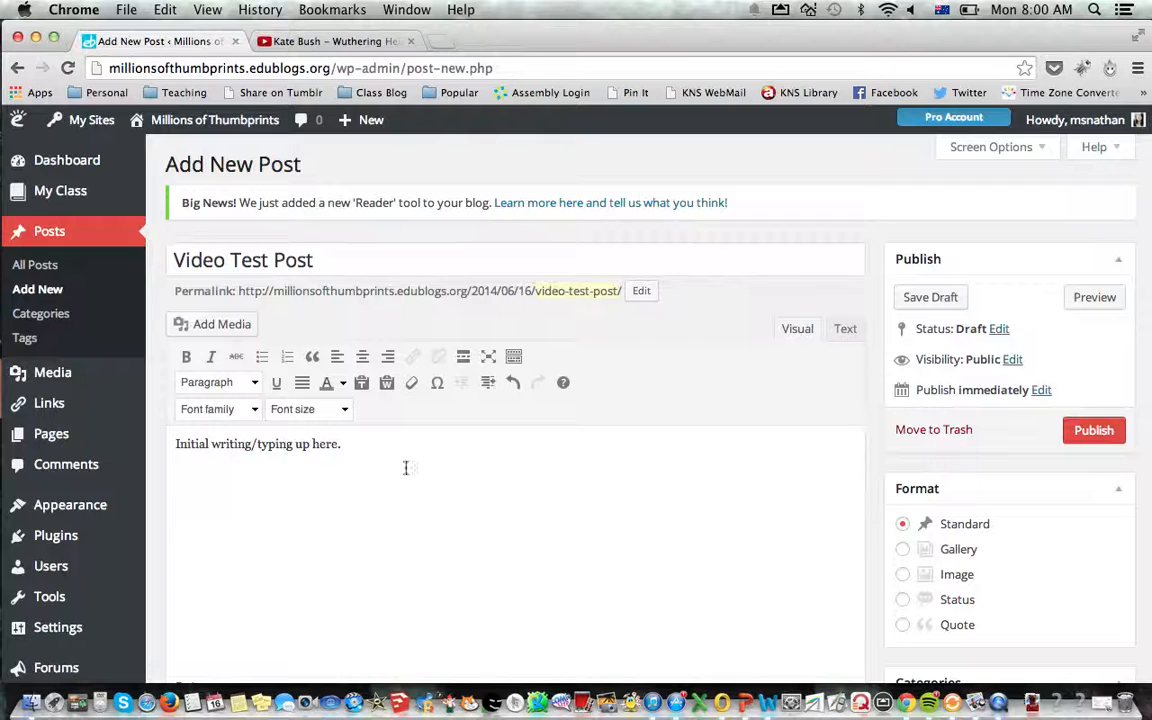
Step: Switch to the YouTube page of Kate Bush's "Wuthering Heights" video and bring up its embed code from the sharing options
{"action": "left_click", "coordinate": [325, 43]}
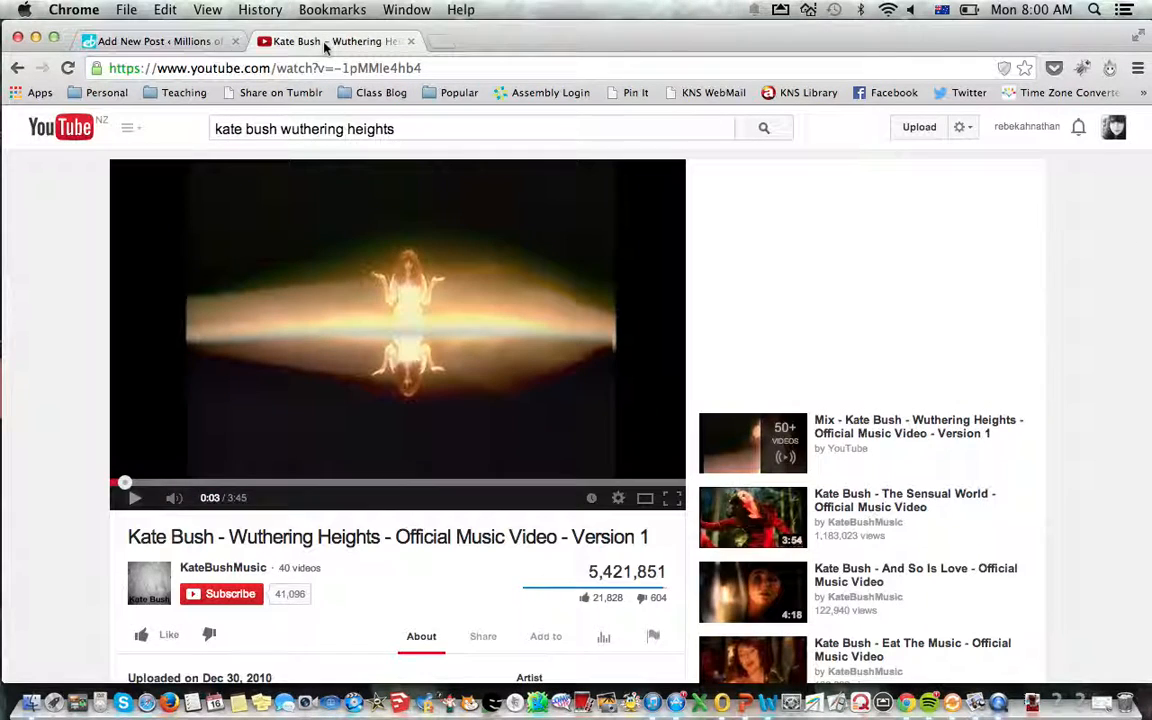
{"action": "scroll", "coordinate": [41, 306], "scroll_direction": "down", "scroll_amount": 2}
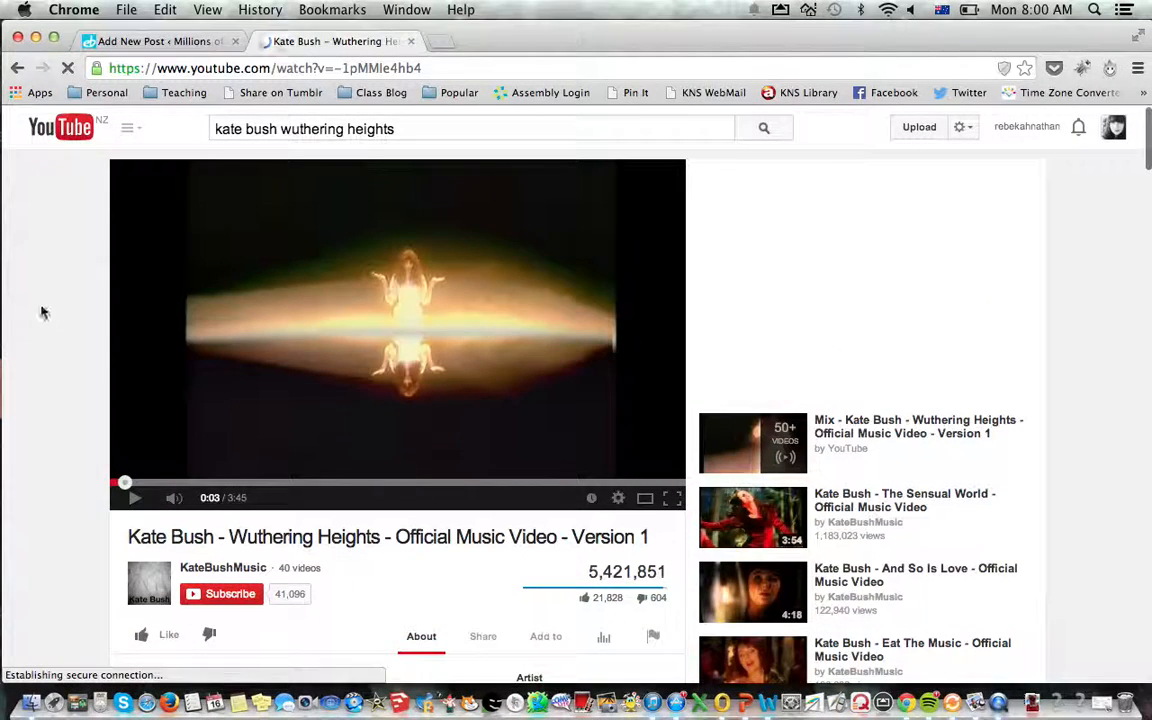
{"action": "scroll", "coordinate": [43, 340], "scroll_direction": "down", "scroll_amount": 4}
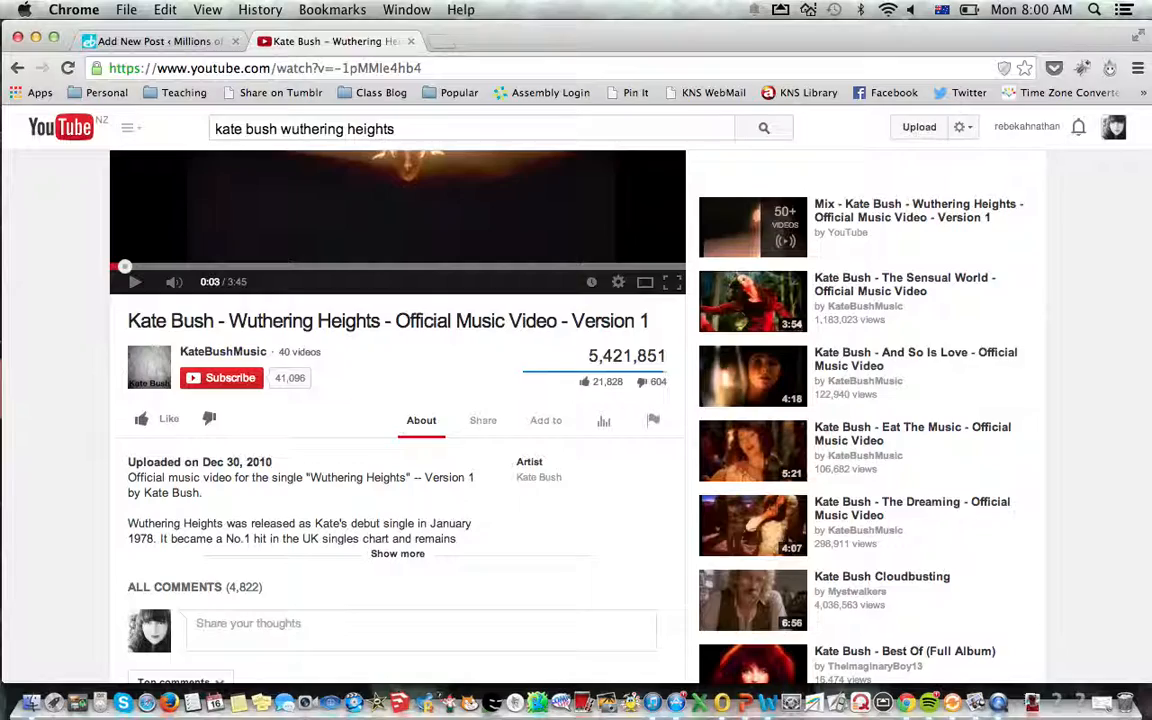
{"action": "scroll", "coordinate": [400, 400], "scroll_direction": "down", "scroll_amount": 5}
{"action": "scroll", "coordinate": [400, 400], "scroll_direction": "up", "scroll_amount": 2}
{"action": "scroll", "coordinate": [400, 400], "scroll_direction": "up", "scroll_amount": 5}
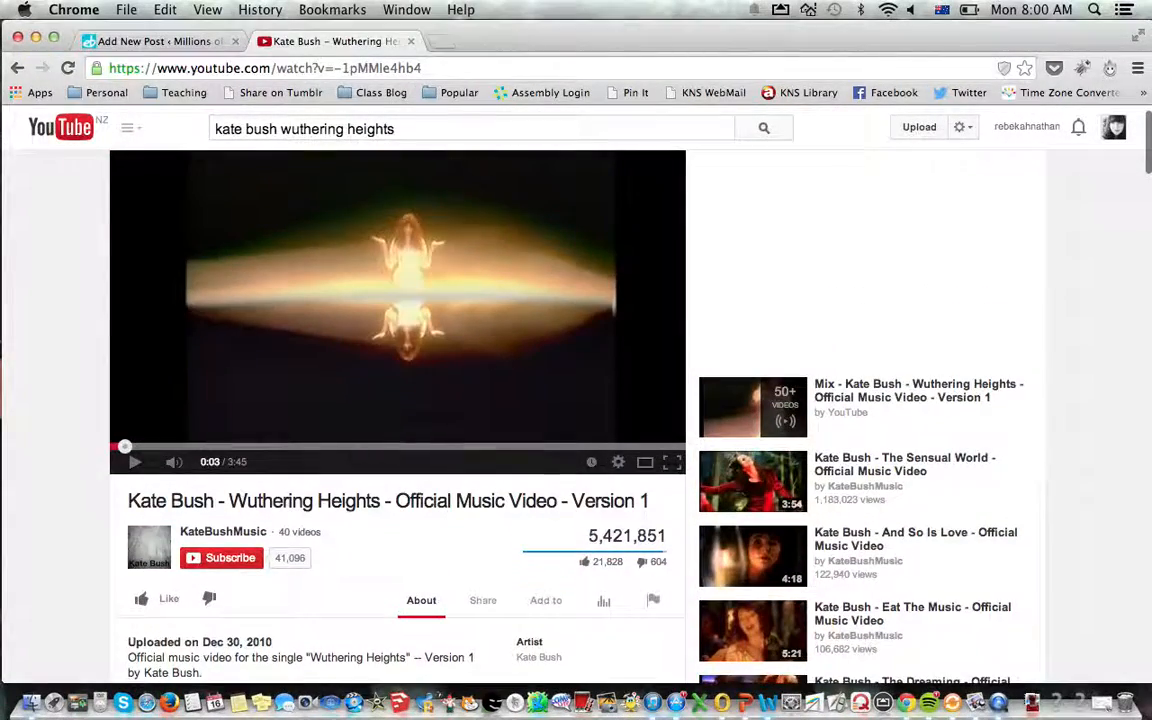
{"action": "scroll", "coordinate": [44, 342], "scroll_direction": "down", "scroll_amount": 1}
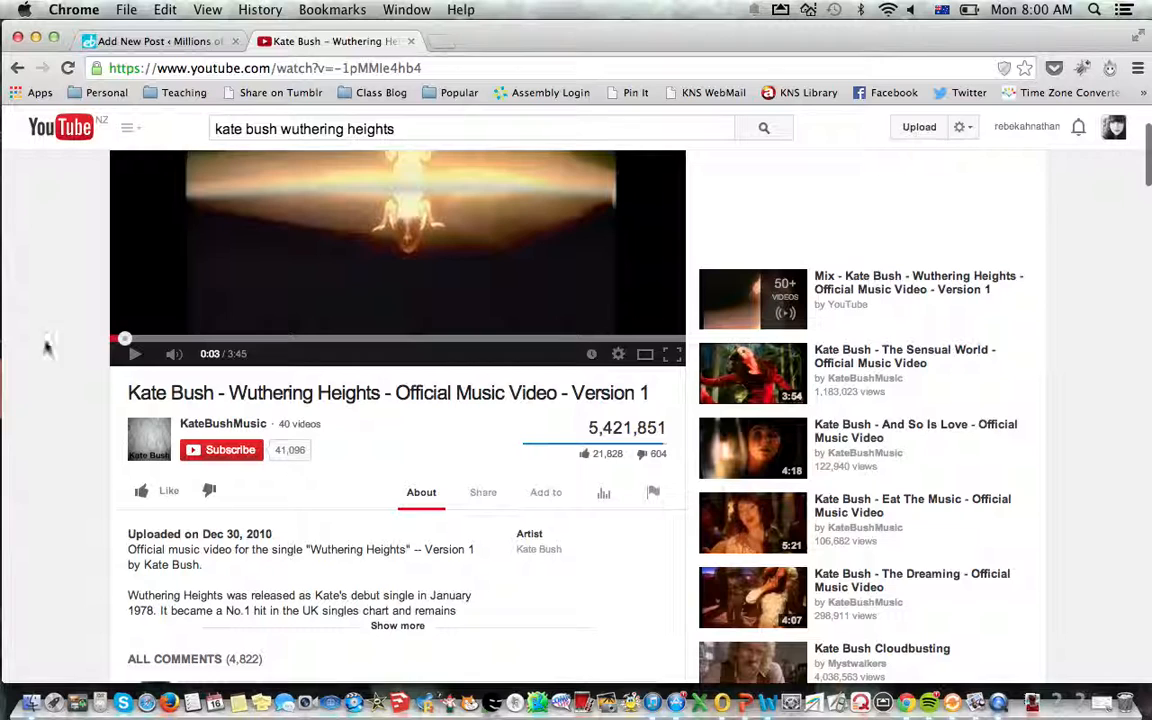
{"action": "left_click", "coordinate": [483, 492]}
{"action": "left_click", "coordinate": [73, 483]}
{"action": "scroll", "coordinate": [73, 483], "scroll_direction": "down", "scroll_amount": 3}
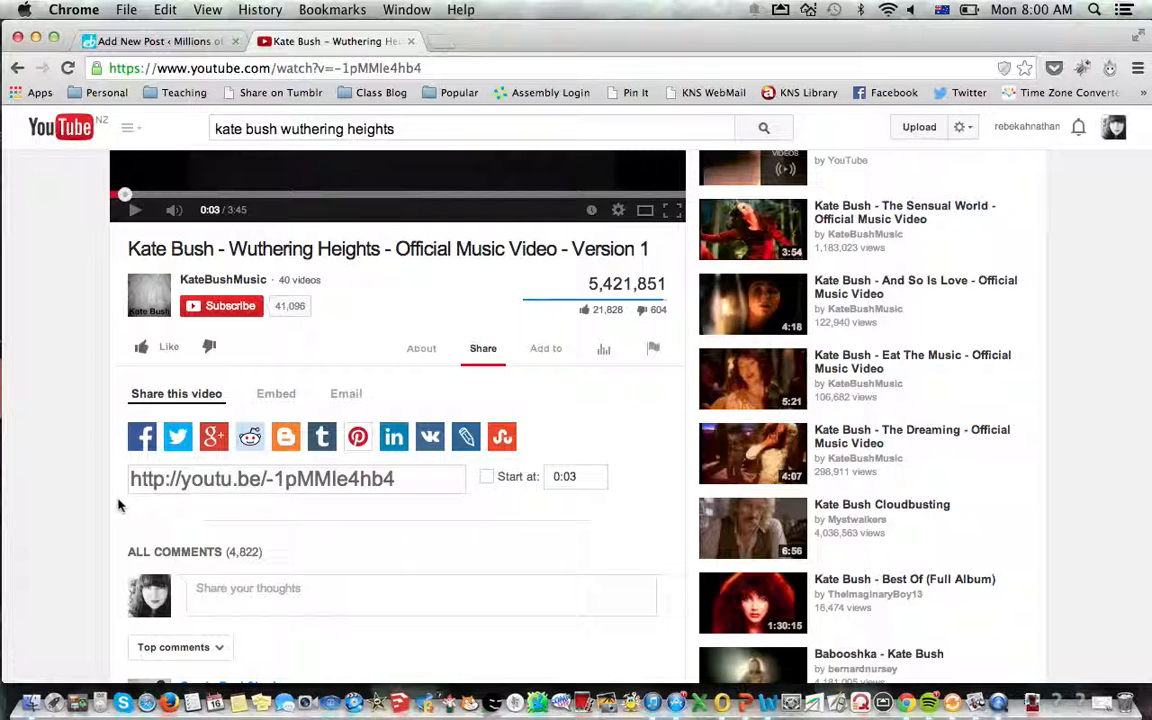
{"action": "left_click", "coordinate": [281, 395]}
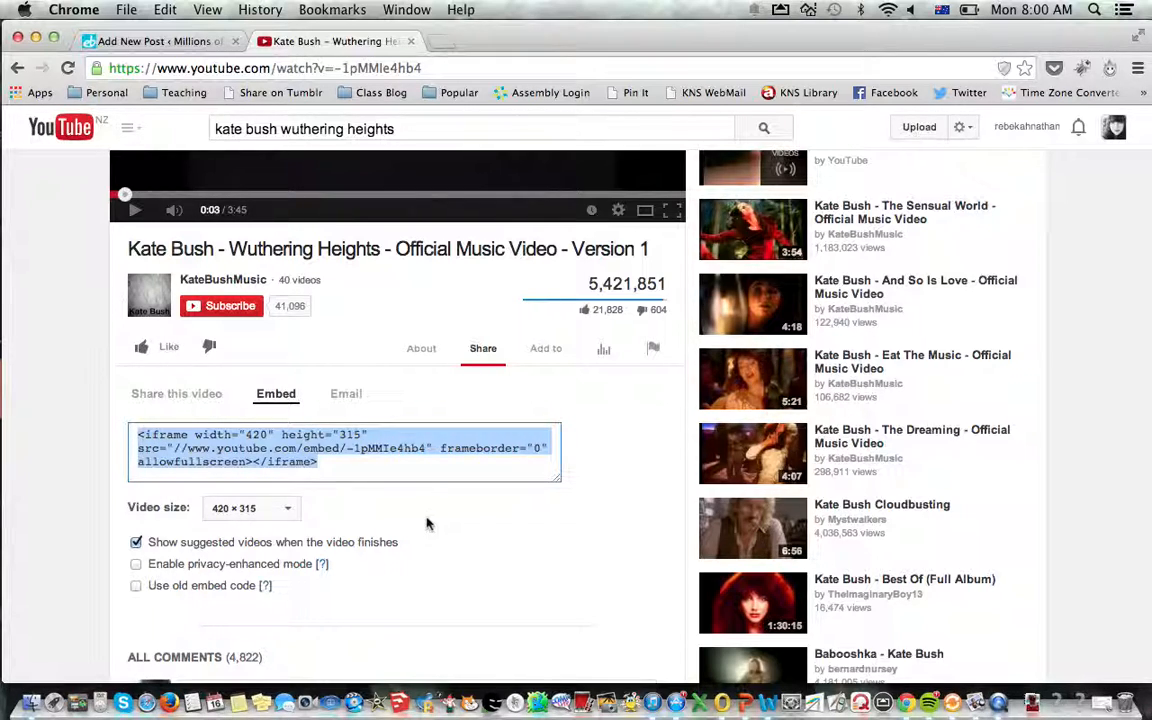
Step: Try the 480 × 360 and 960 × 720 sizes for the embedded video, and settle on 480 × 360
{"action": "left_click", "coordinate": [255, 508]}
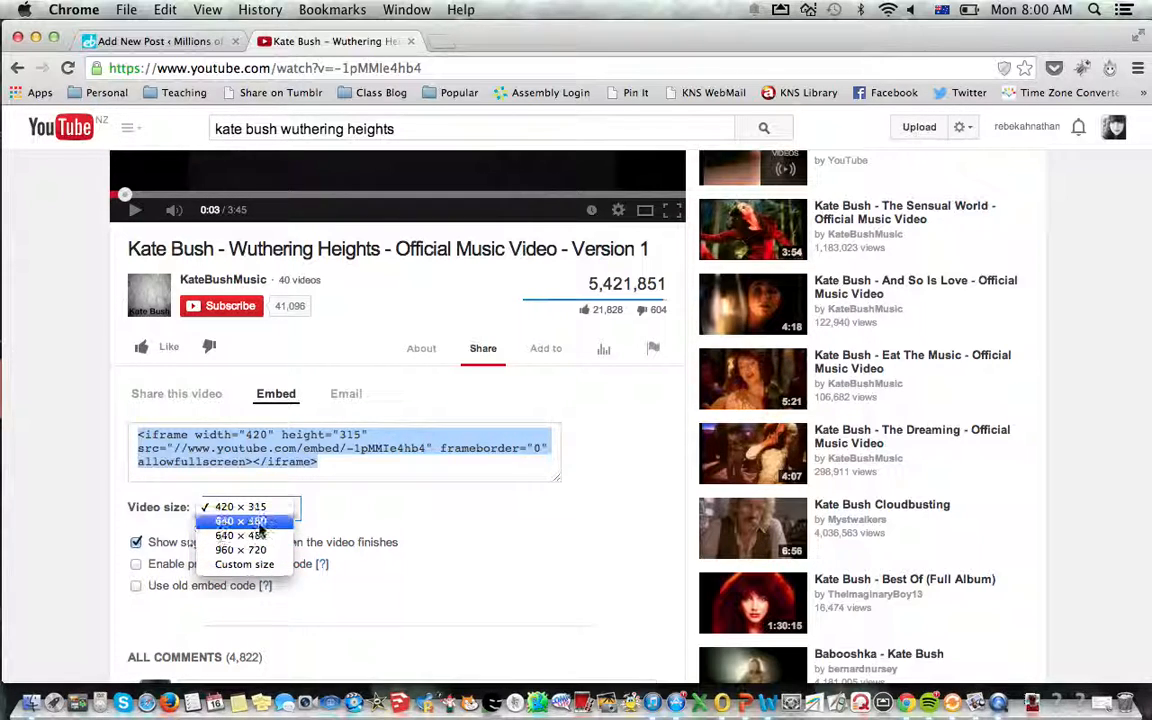
{"action": "left_click", "coordinate": [260, 523]}
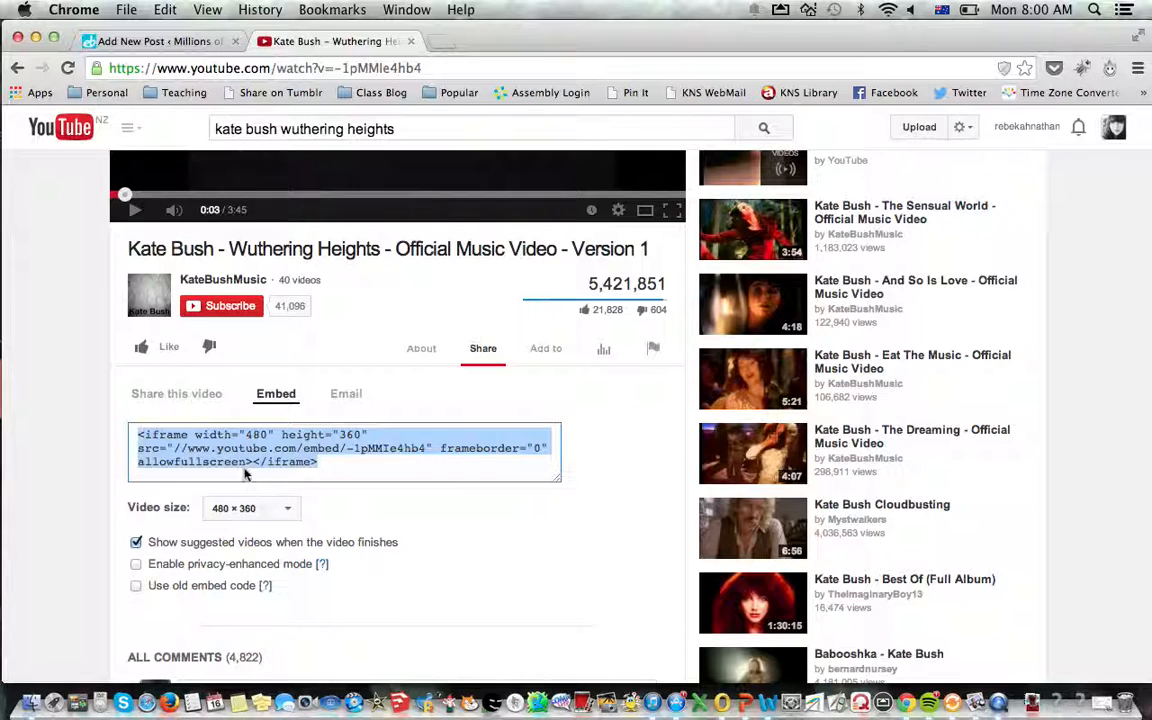
{"action": "left_click", "coordinate": [294, 509]}
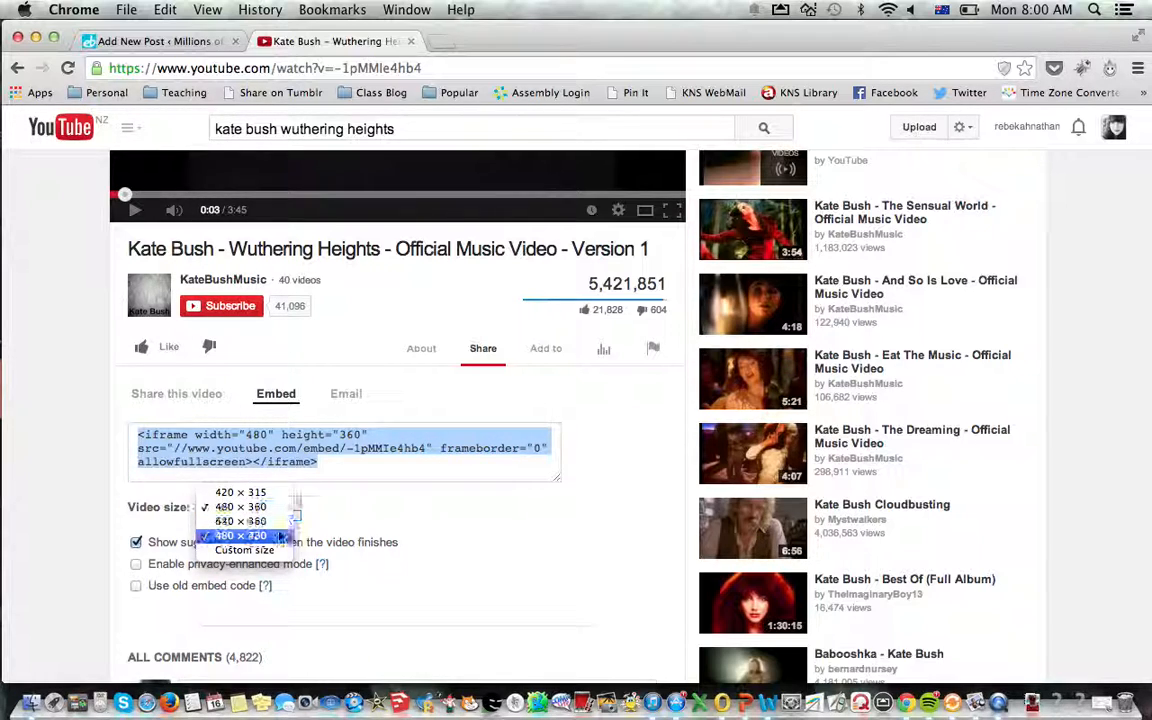
{"action": "left_click", "coordinate": [248, 535]}
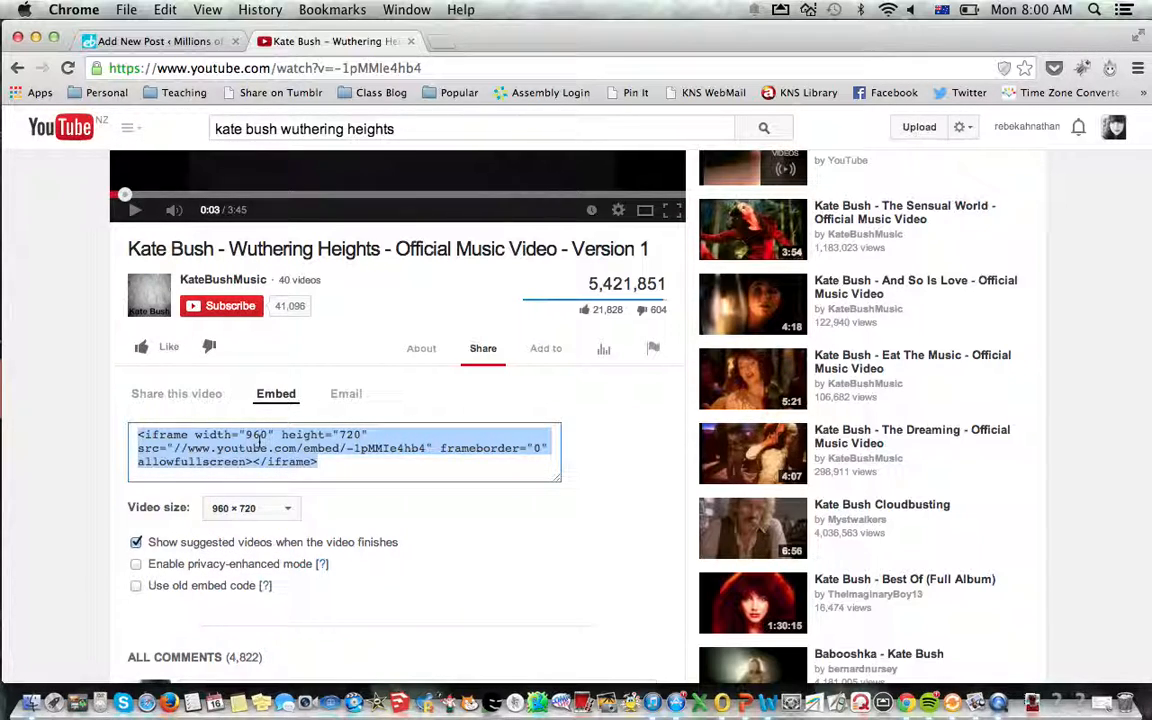
{"action": "left_click", "coordinate": [290, 510]}
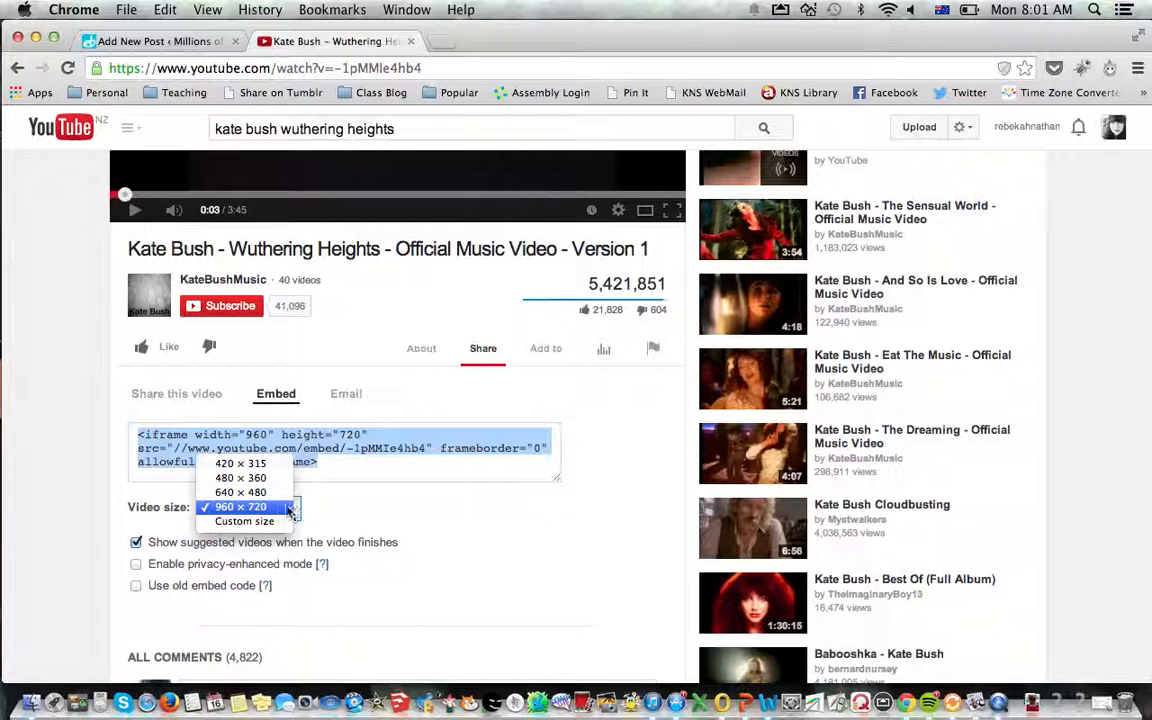
{"action": "left_click", "coordinate": [248, 478]}
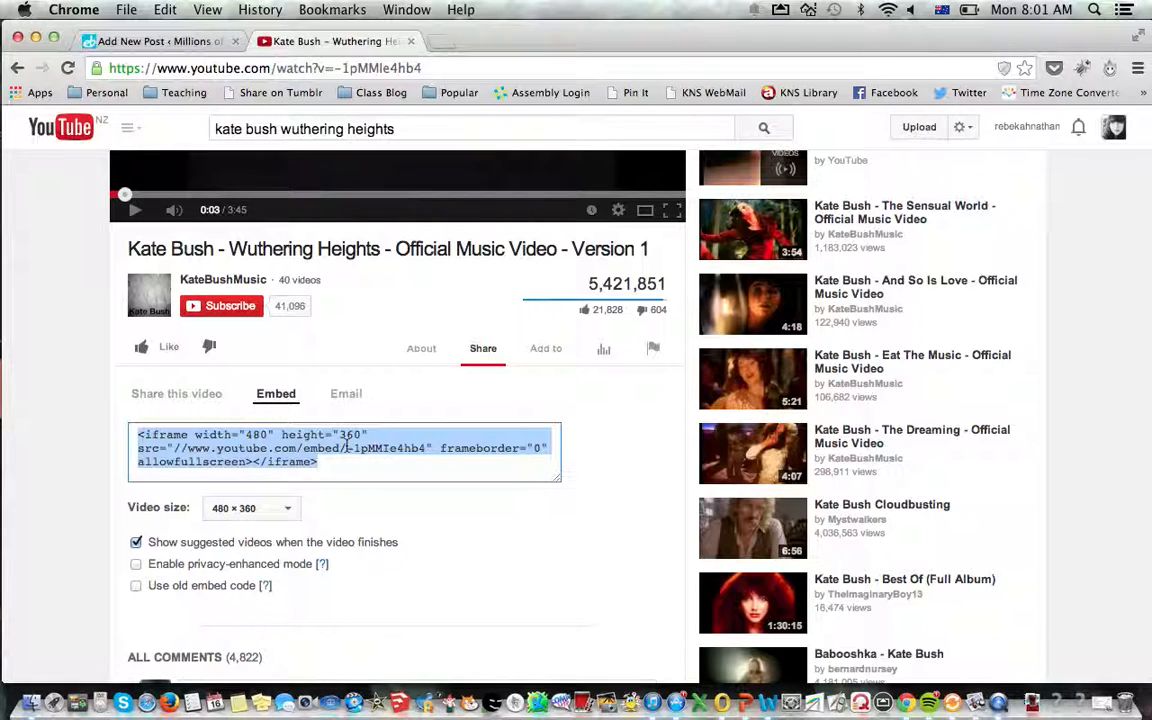
Step: Return to the blog post draft and paste the video's 480 × 360 iframe embed code below the text in its HTML source
{"action": "left_click", "coordinate": [108, 41]}
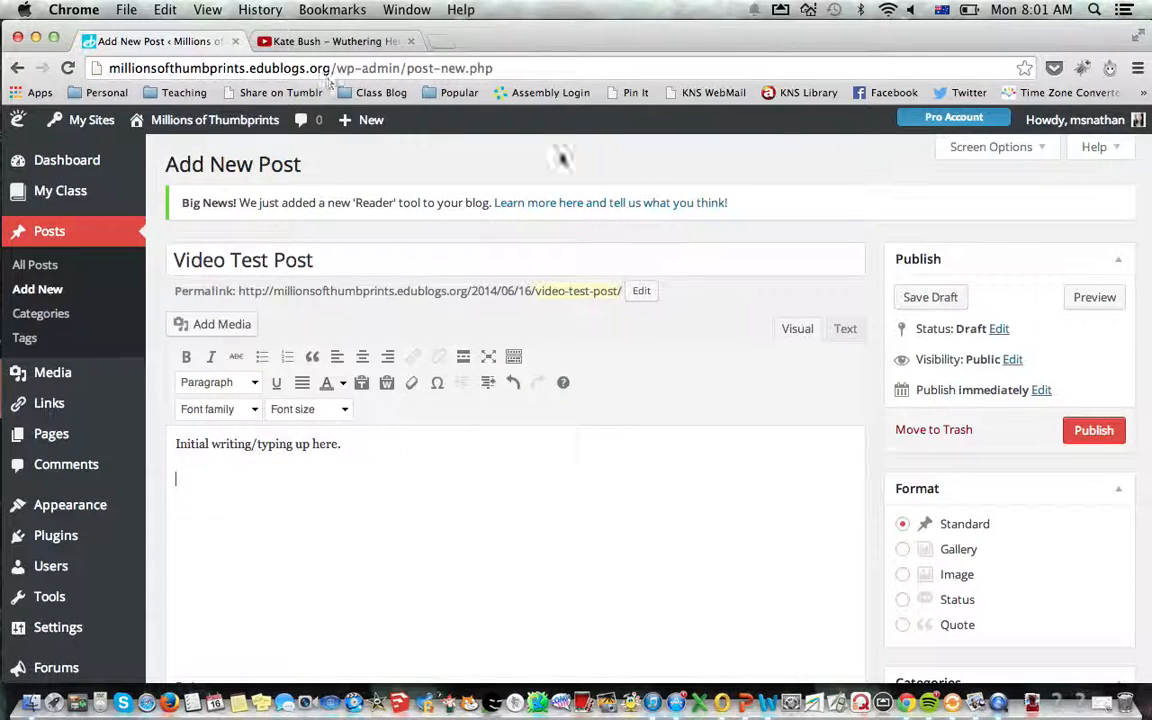
{"action": "left_click", "coordinate": [845, 330]}
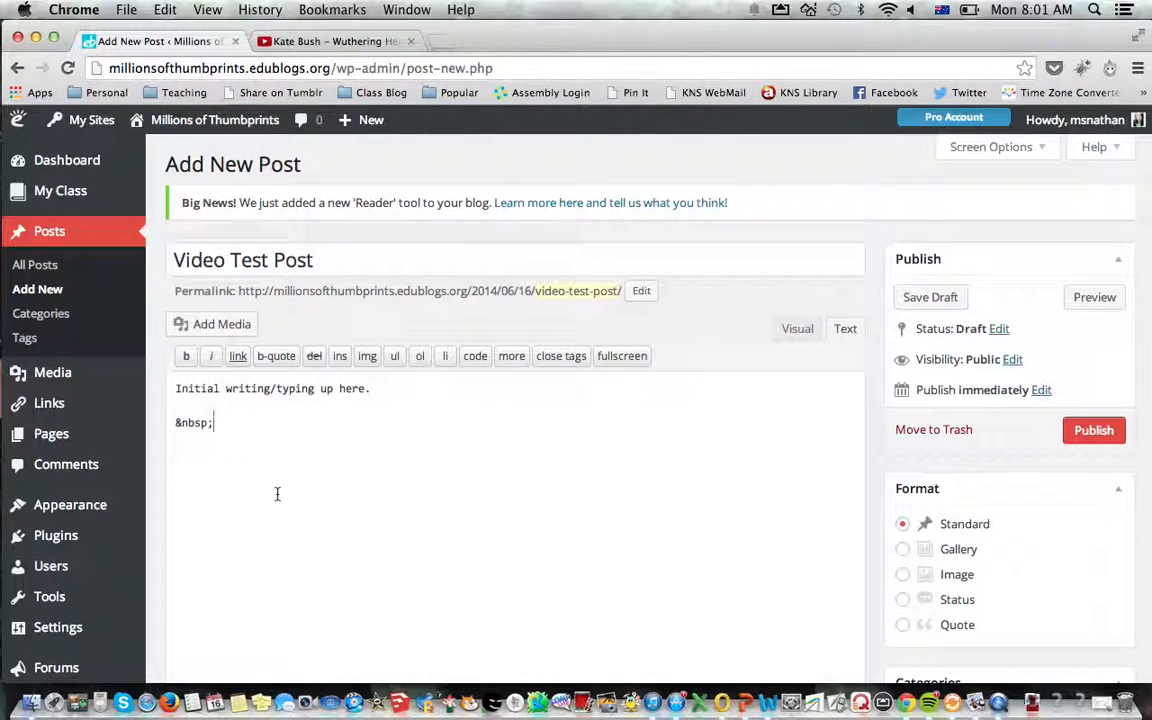
{"action": "key", "text": "Return"}
{"action": "type", "text": "<iframe width=\"480\" height=\"360\" src=\"//www.youtube.com/embed/-1pMMIe4hb4\" frameborder=\"0\" allowfullscreen></iframe>"}
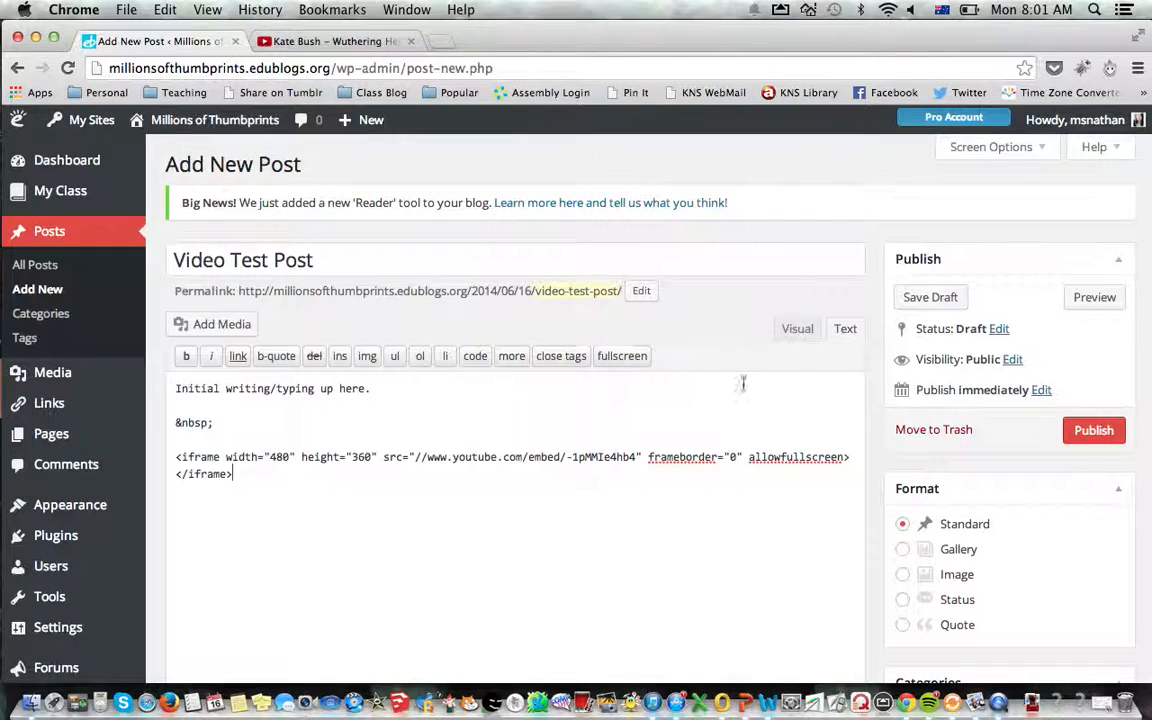
Step: Preview the draft from the visual editor, check the embedded video on the blog page, and close the preview
{"action": "left_click", "coordinate": [795, 332]}
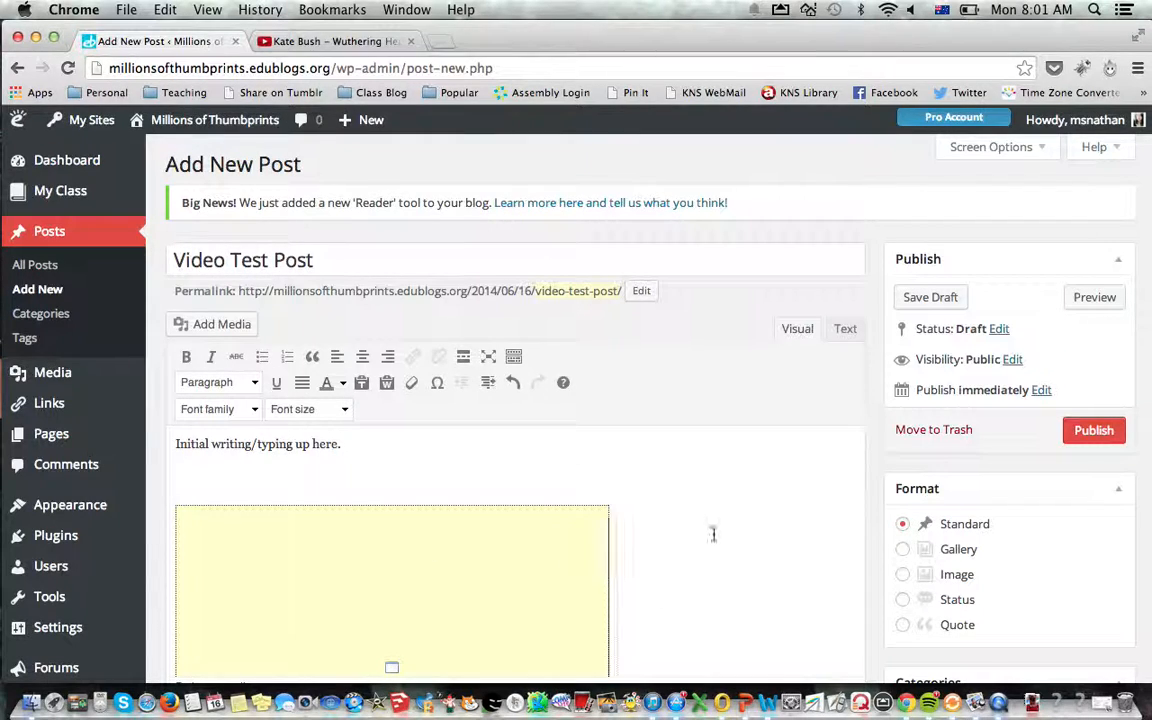
{"action": "left_click", "coordinate": [1108, 302]}
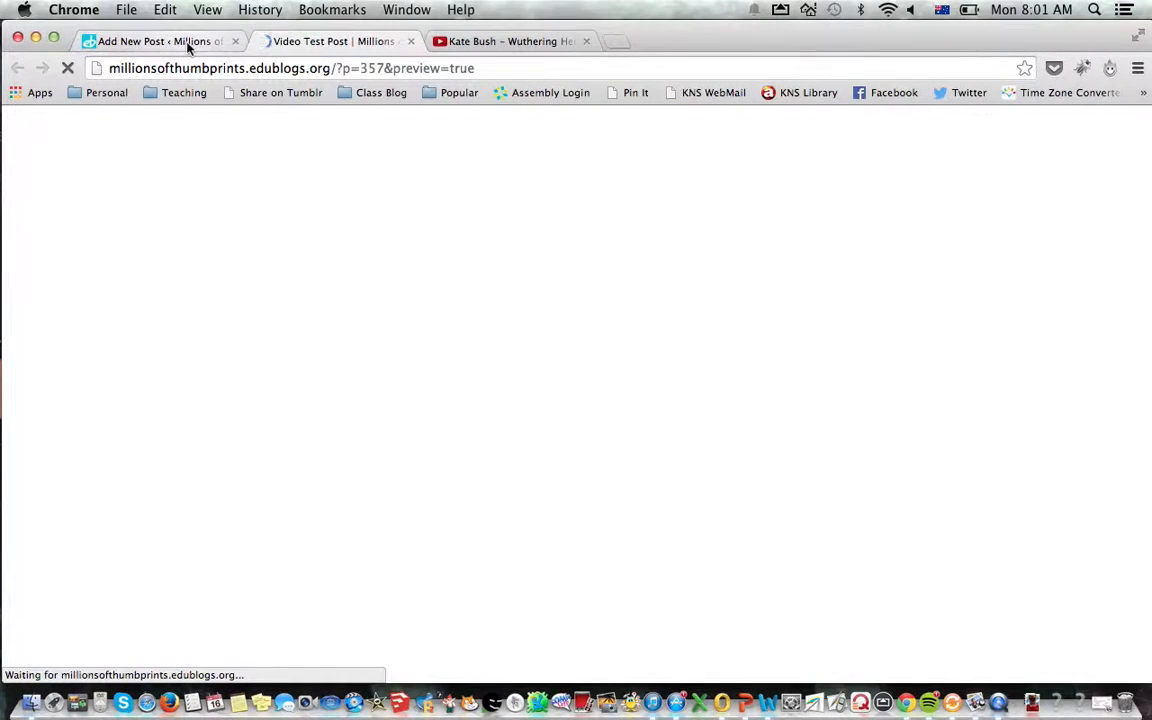
{"action": "scroll", "coordinate": [95, 249], "scroll_direction": "down", "scroll_amount": 5}
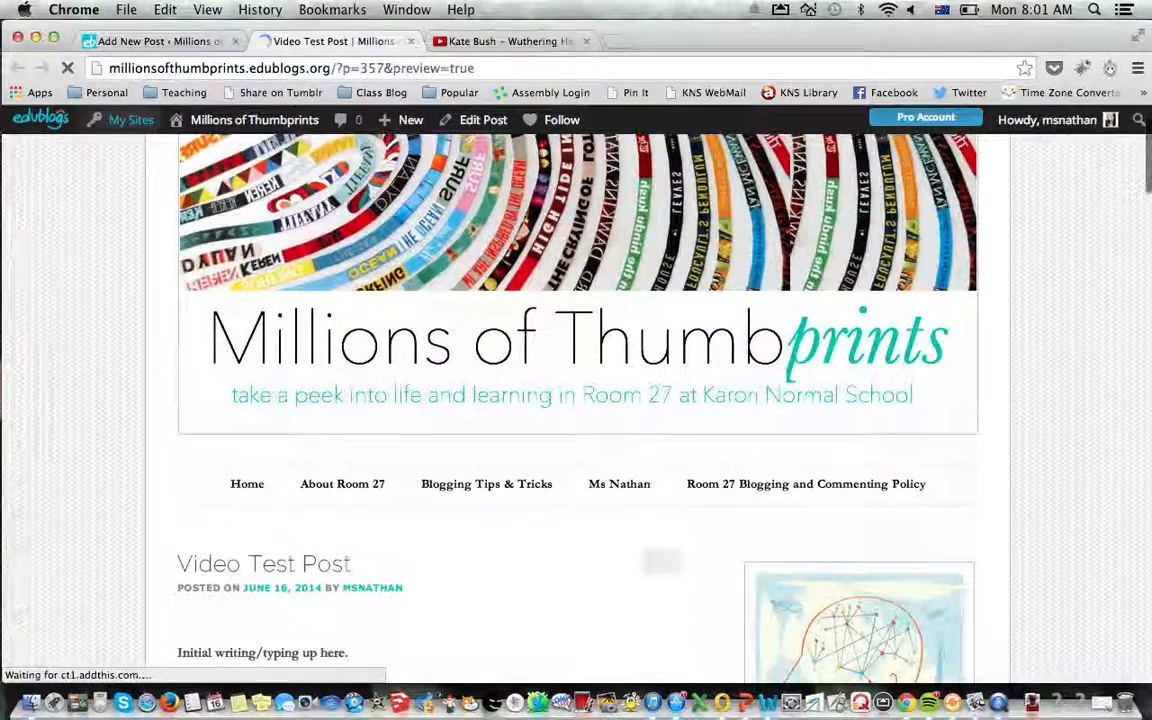
{"action": "scroll", "coordinate": [576, 400], "scroll_direction": "down", "scroll_amount": 7}
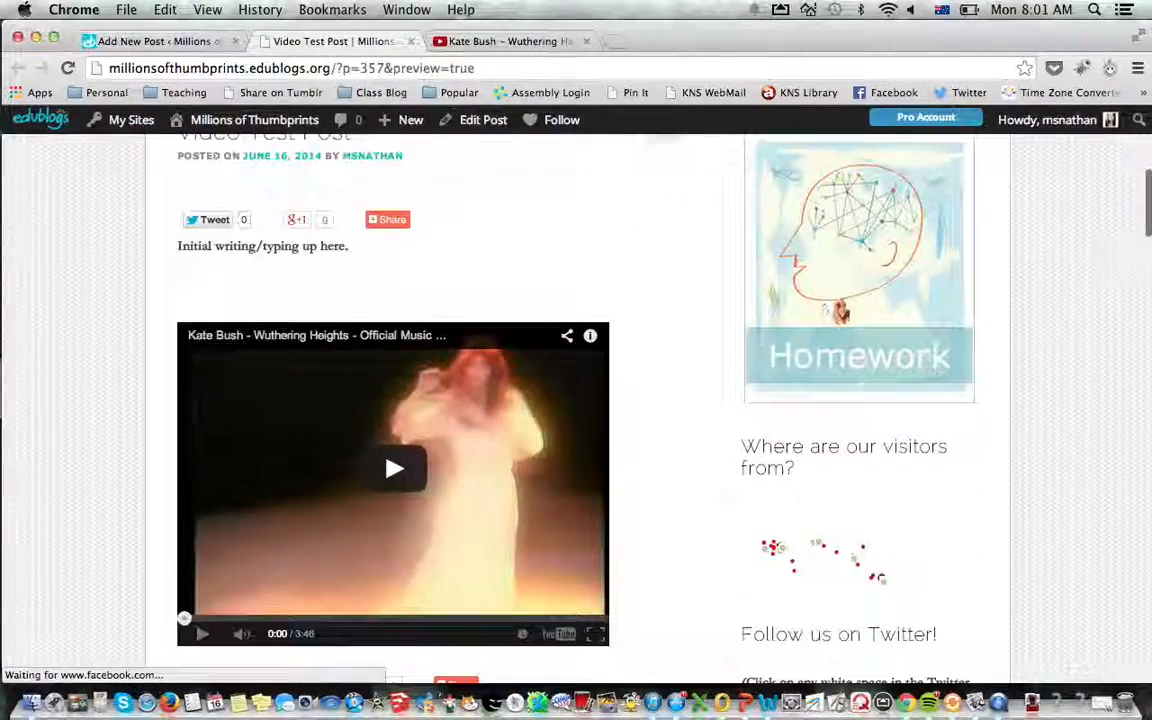
{"action": "scroll", "coordinate": [357, 155], "scroll_direction": "up", "scroll_amount": 3}
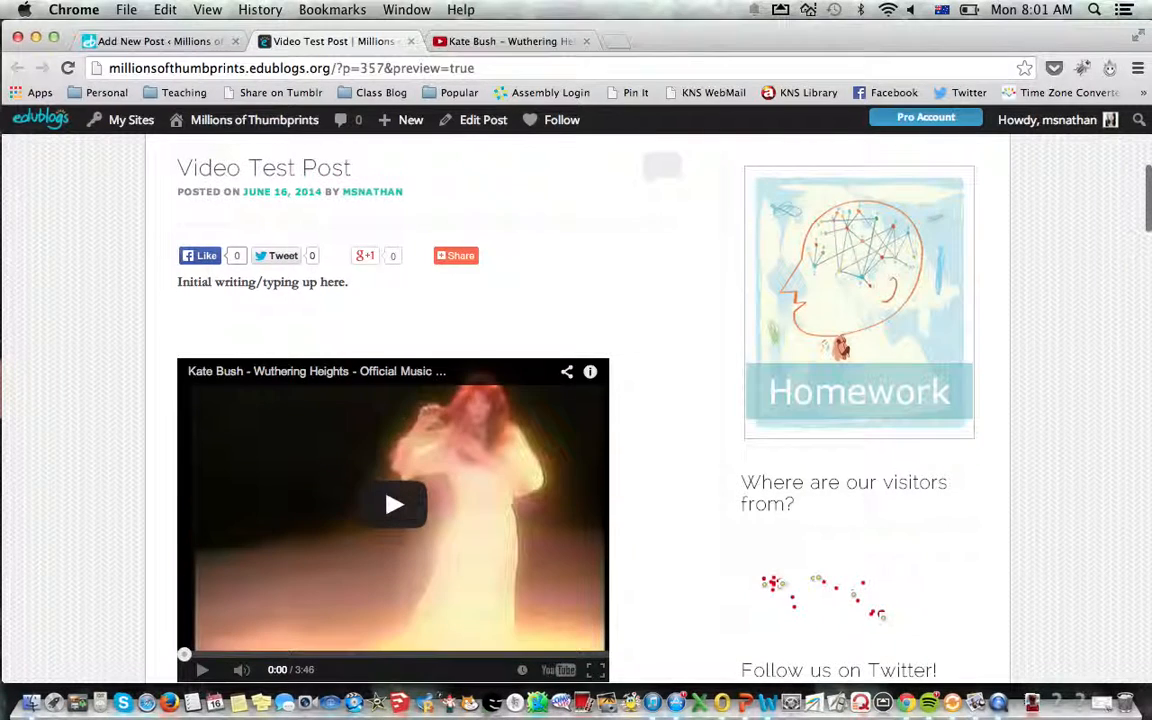
{"action": "left_click", "coordinate": [413, 43]}
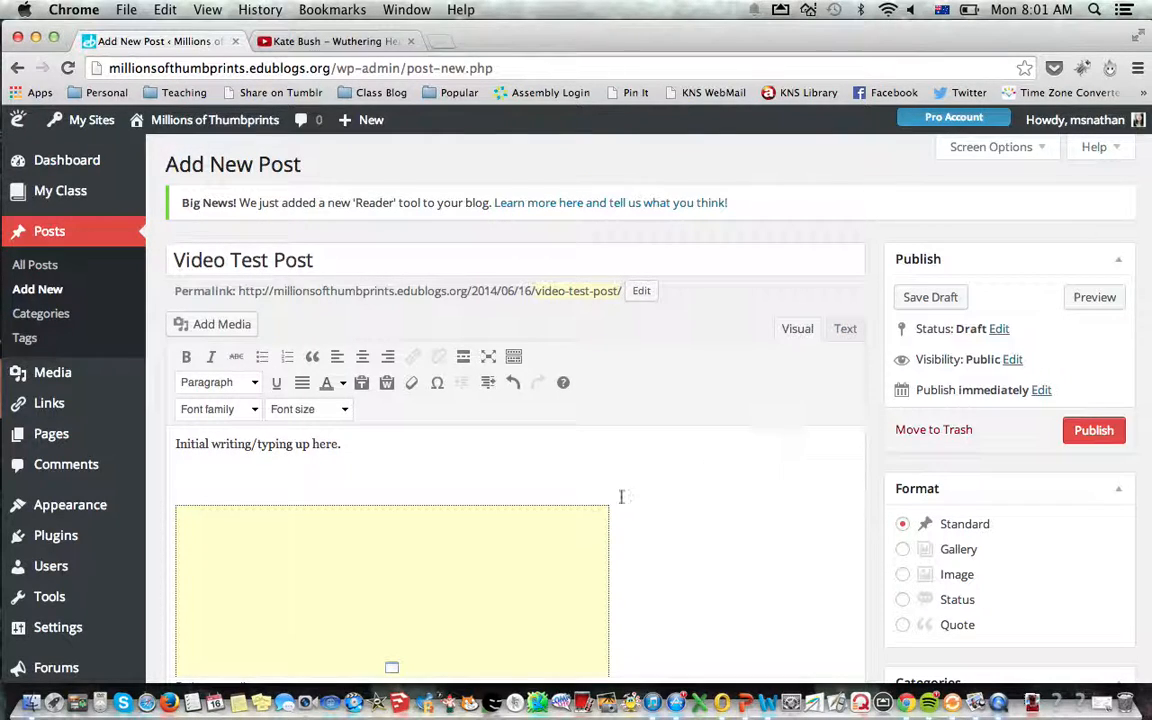
Step: Wrap the iframe embed code in <center> and </center> tags in the post's HTML source and check the visual view
{"action": "left_click", "coordinate": [845, 330]}
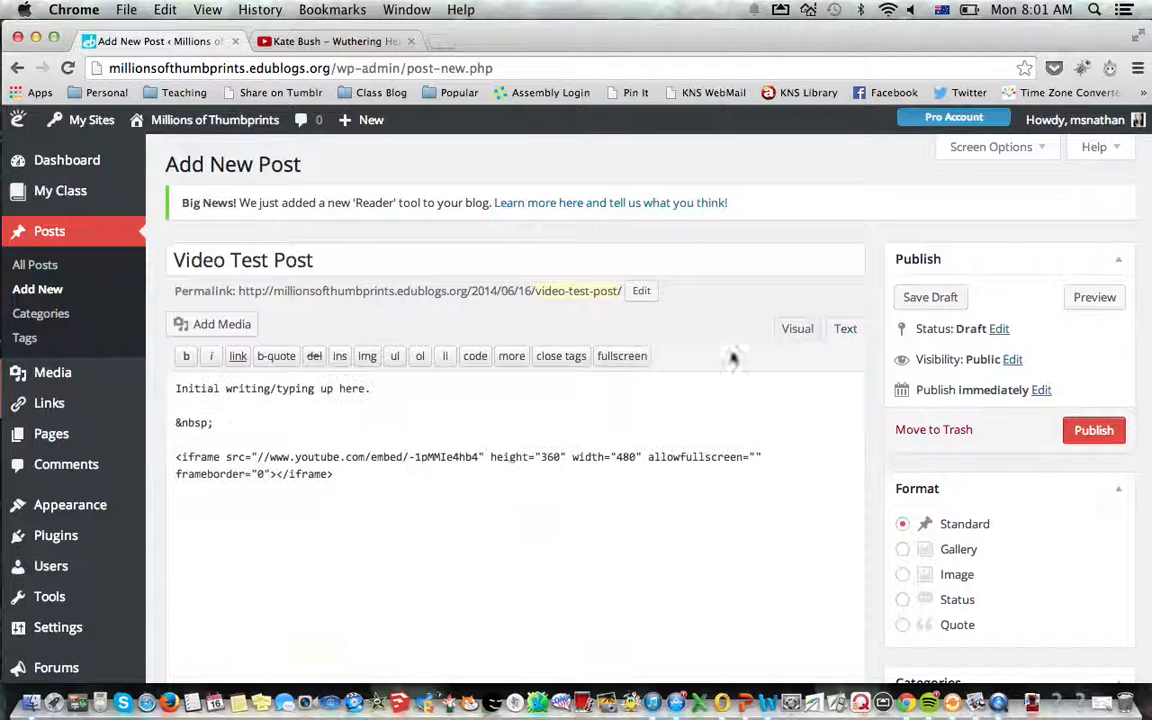
{"action": "left_click", "coordinate": [175, 456]}
{"action": "type", "text": "<center"}
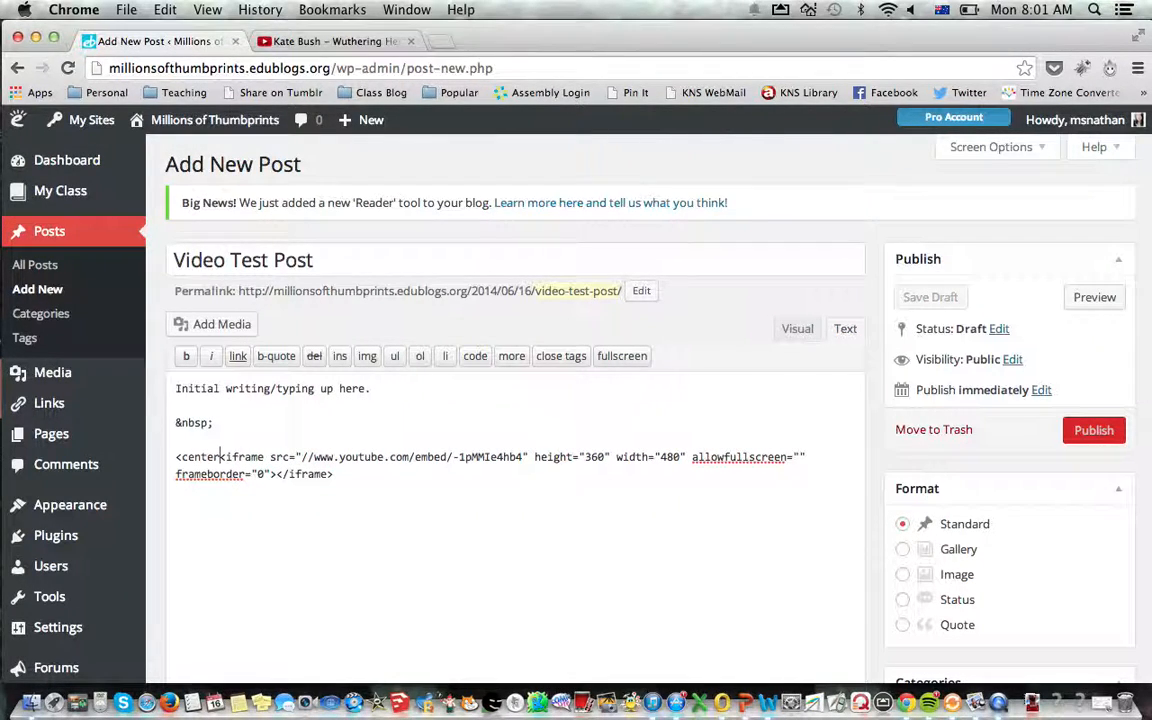
{"action": "type", "text": ">"}
{"action": "left_click", "coordinate": [360, 477]}
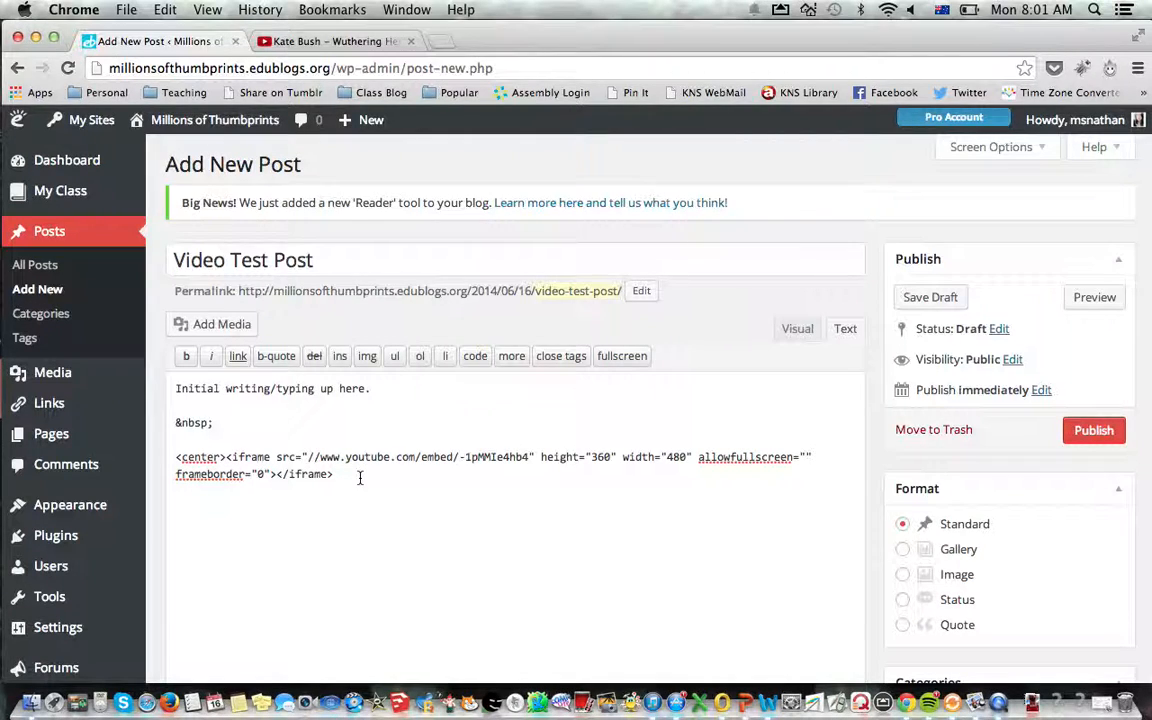
{"action": "type", "text": "</center>"}
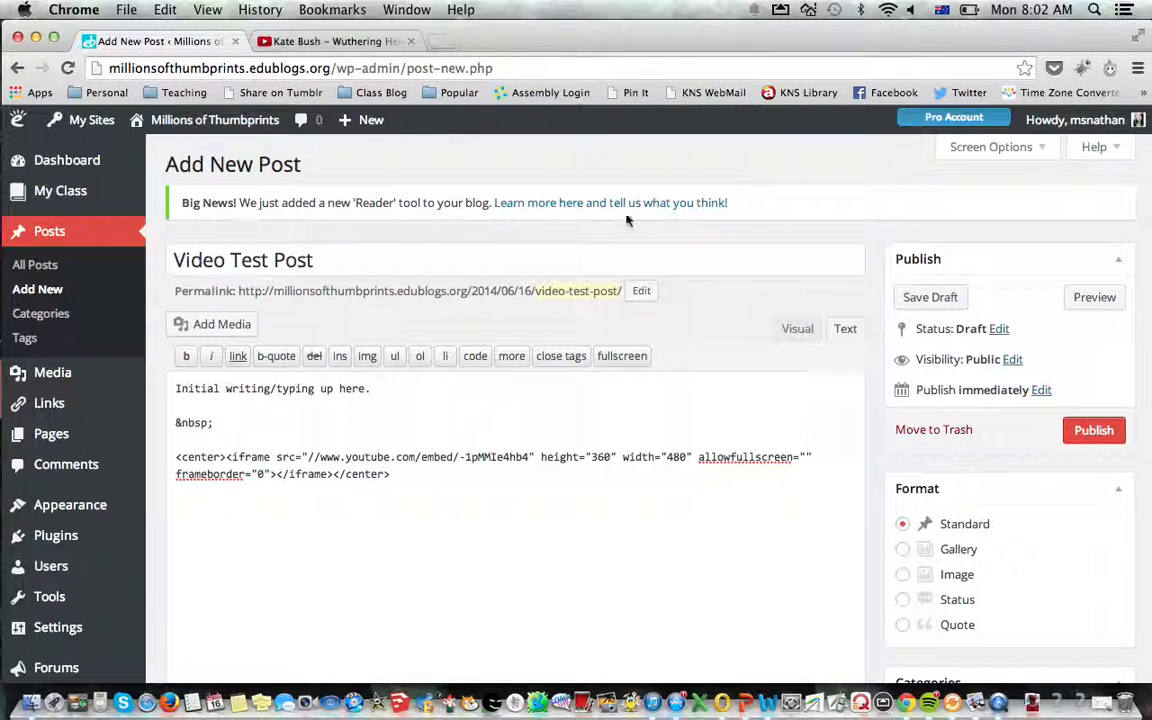
{"action": "left_click", "coordinate": [797, 329]}
{"action": "left_click", "coordinate": [850, 333]}
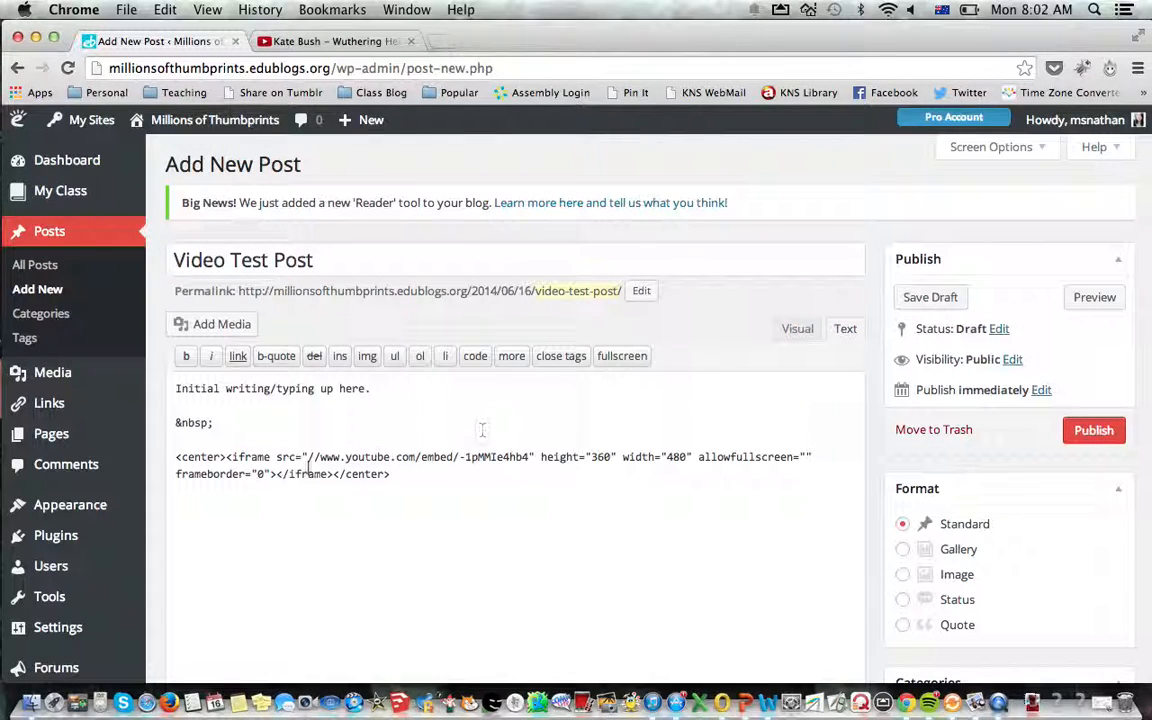
Step: Highlight the opening and closing center tags around the iframe code in turn, and try removing the closing tag's slash
{"action": "left_click_drag", "start_coordinate": [226, 457], "coordinate": [175, 457]}
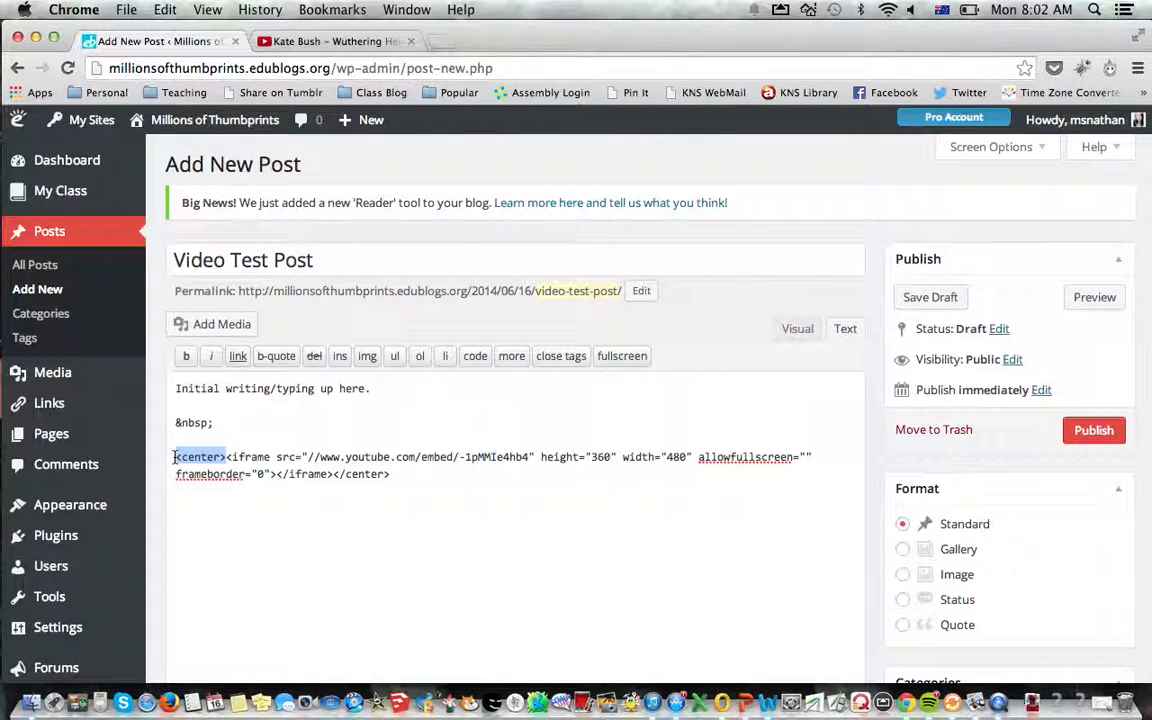
{"action": "left_click", "coordinate": [363, 539]}
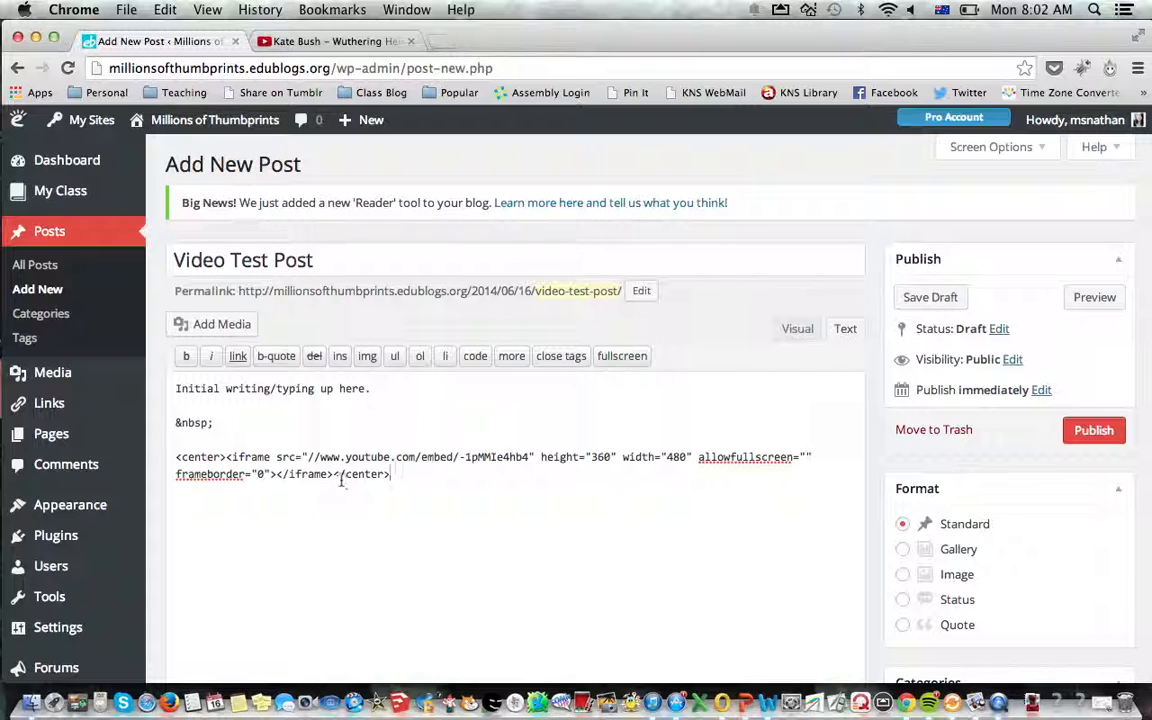
{"action": "left_click_drag", "start_coordinate": [335, 474], "coordinate": [386, 481]}
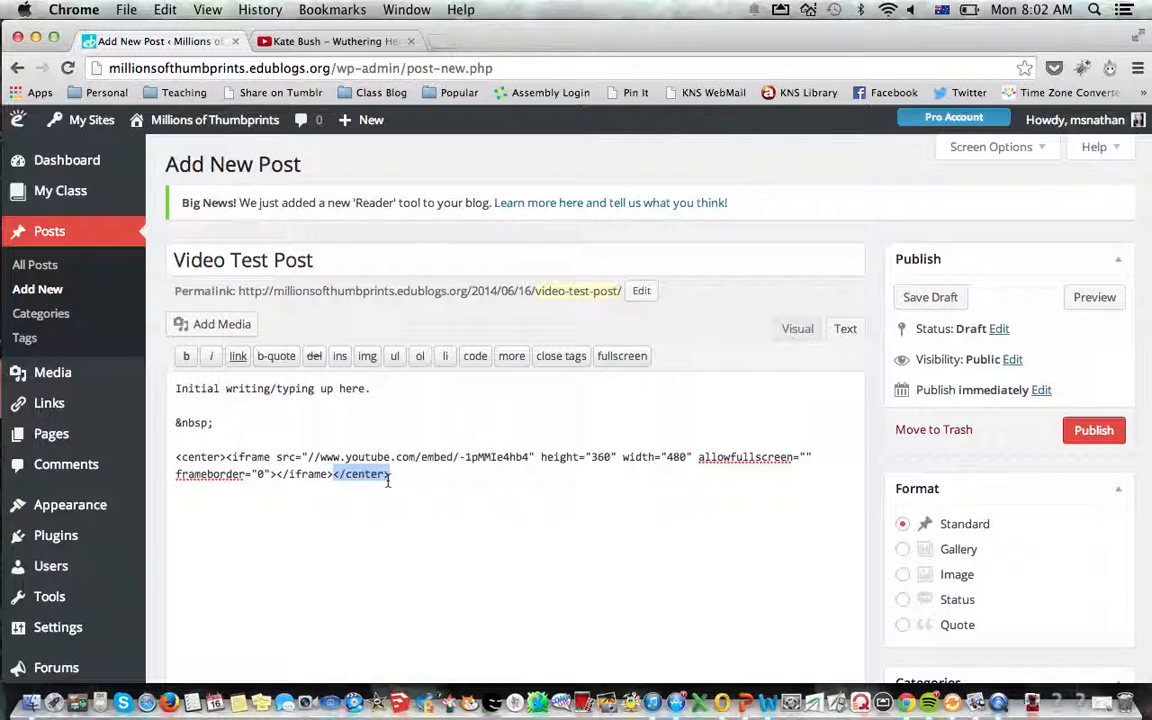
{"action": "left_click", "coordinate": [287, 478]}
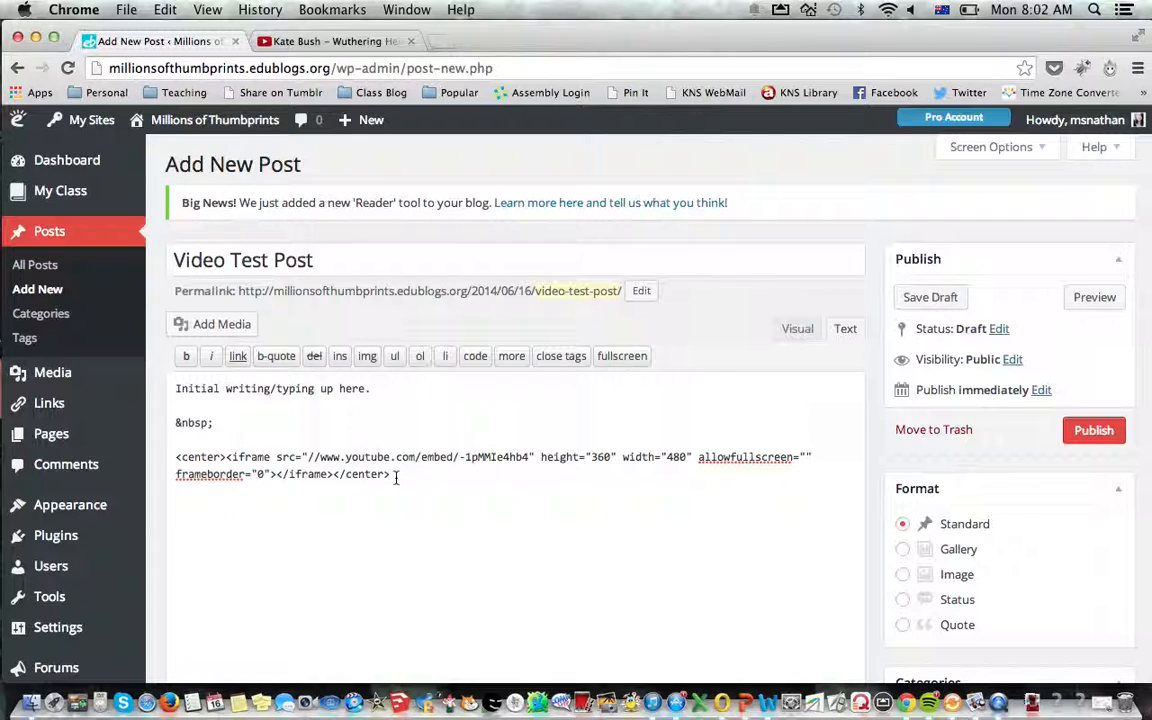
{"action": "left_click", "coordinate": [344, 474]}
{"action": "key", "text": "BackSpace"}
Step: Check the centred video in the visual editor and in a new preview of the post, comparing the draft with the preview
{"action": "left_click", "coordinate": [795, 329]}
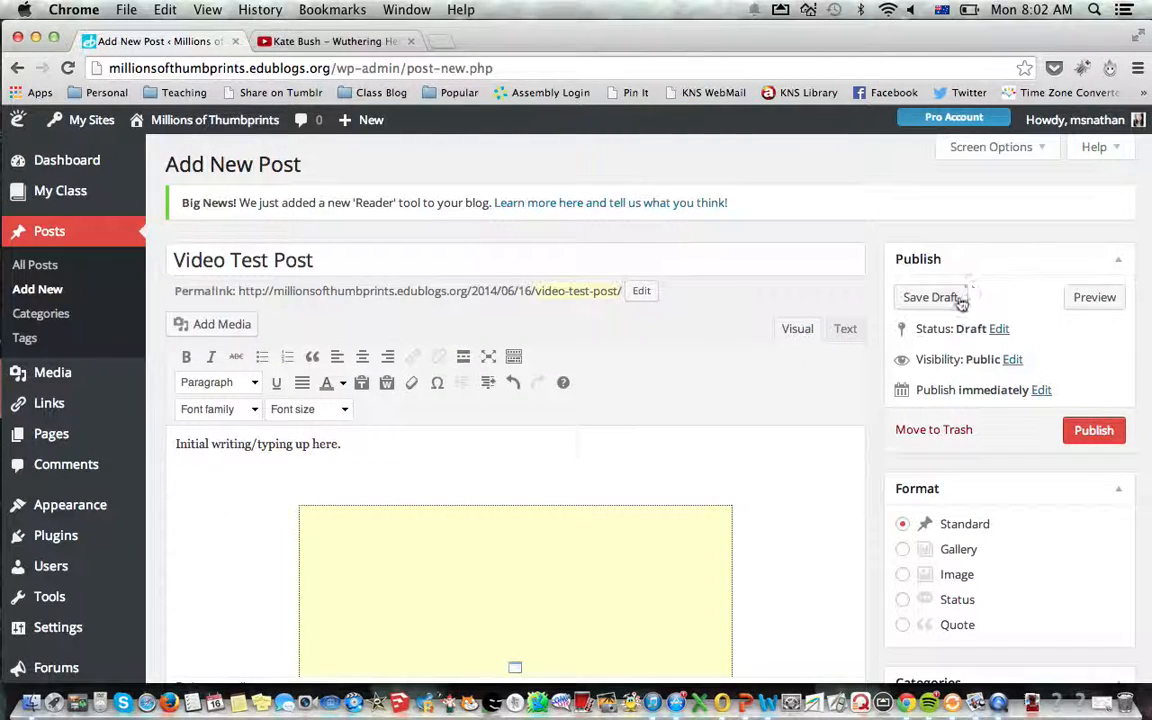
{"action": "left_click", "coordinate": [1094, 298]}
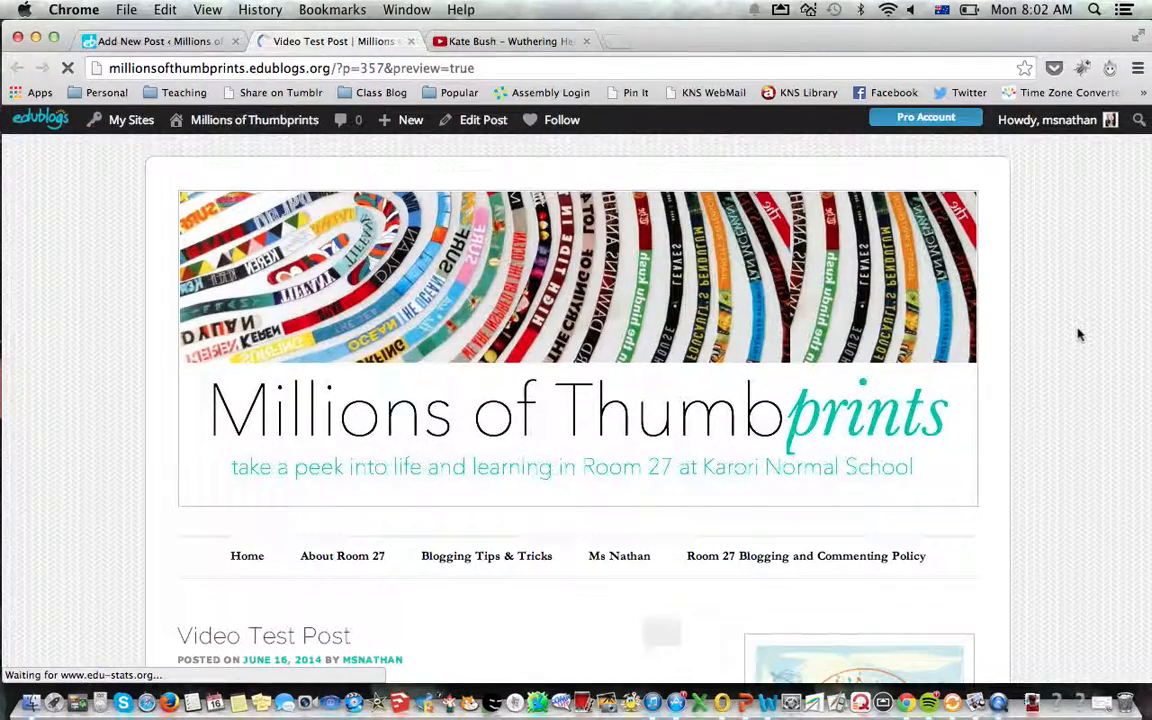
{"action": "scroll", "coordinate": [1078, 335], "scroll_direction": "down", "scroll_amount": 3}
{"action": "scroll", "coordinate": [576, 400], "scroll_direction": "down", "scroll_amount": 10}
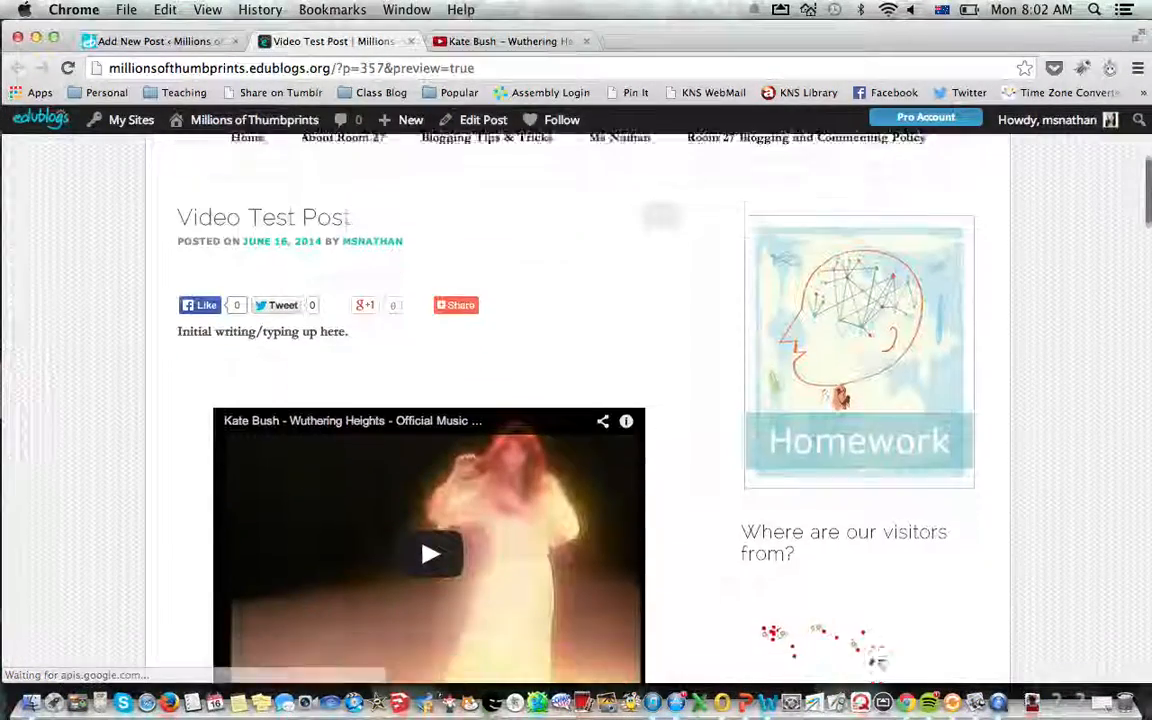
{"action": "scroll", "coordinate": [576, 400], "scroll_direction": "down", "scroll_amount": 1}
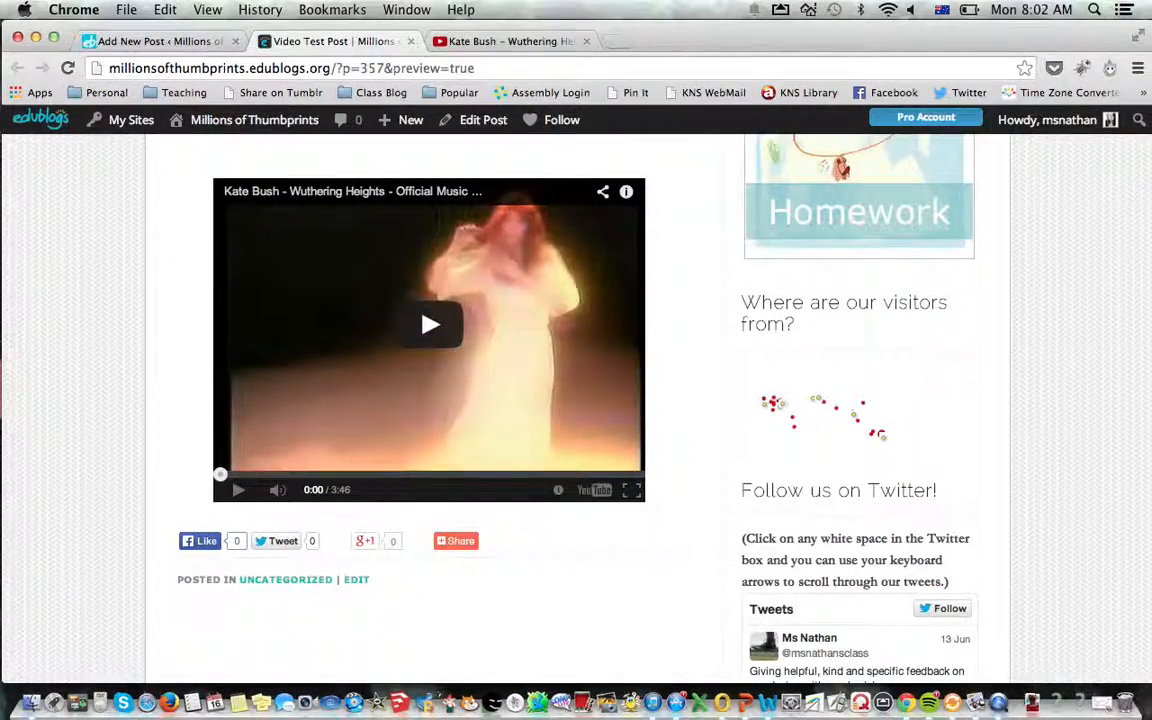
{"action": "left_click", "coordinate": [165, 41]}
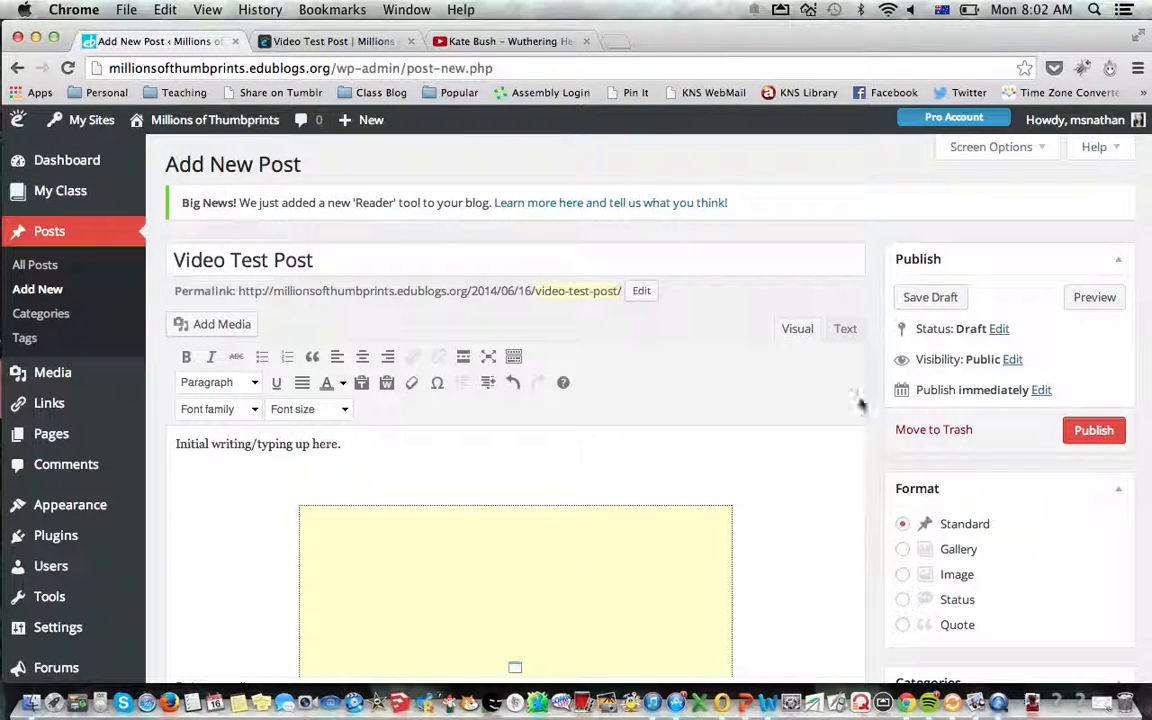
{"action": "left_click", "coordinate": [300, 45]}
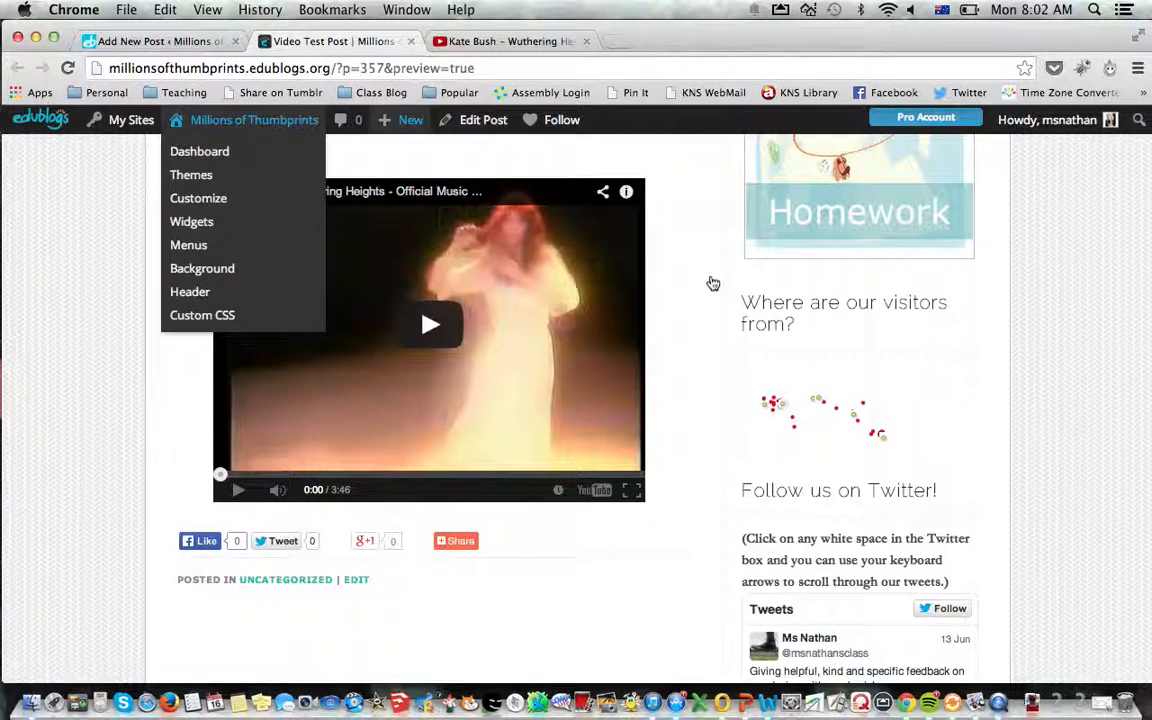